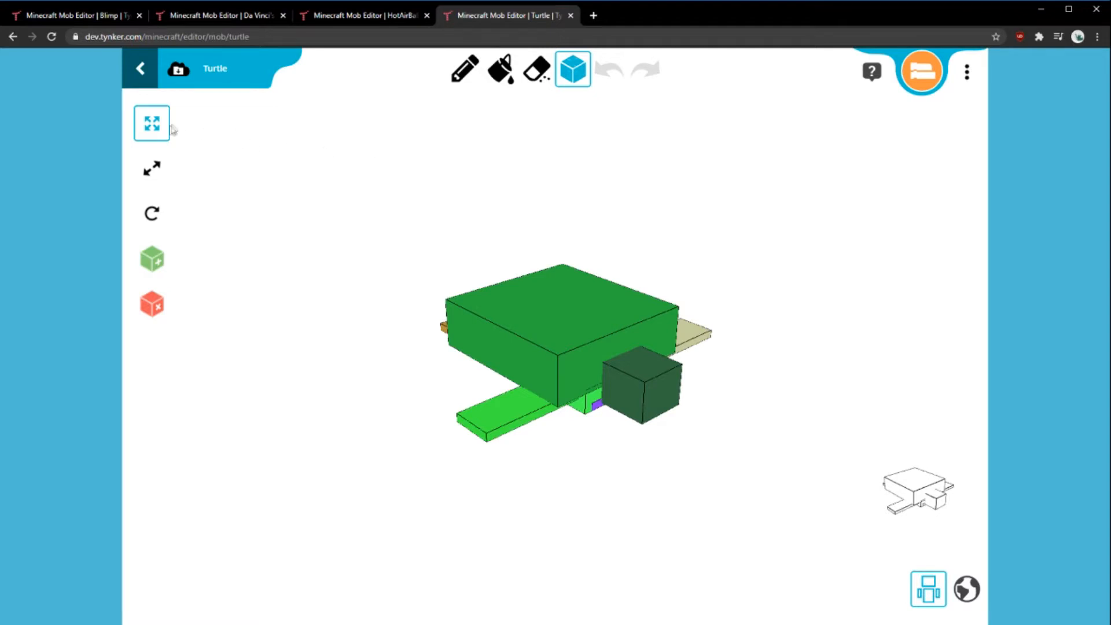
{"action": "left_click_drag", "start_coordinate": [412, 251], "coordinate": [563, 219]}
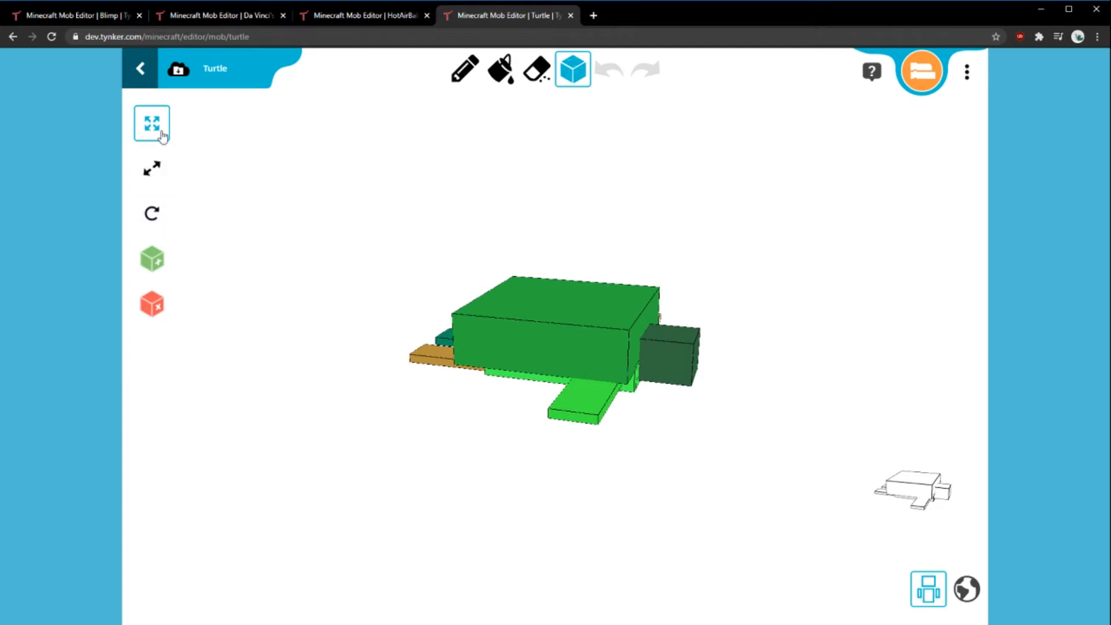
{"action": "left_click", "coordinate": [577, 337]}
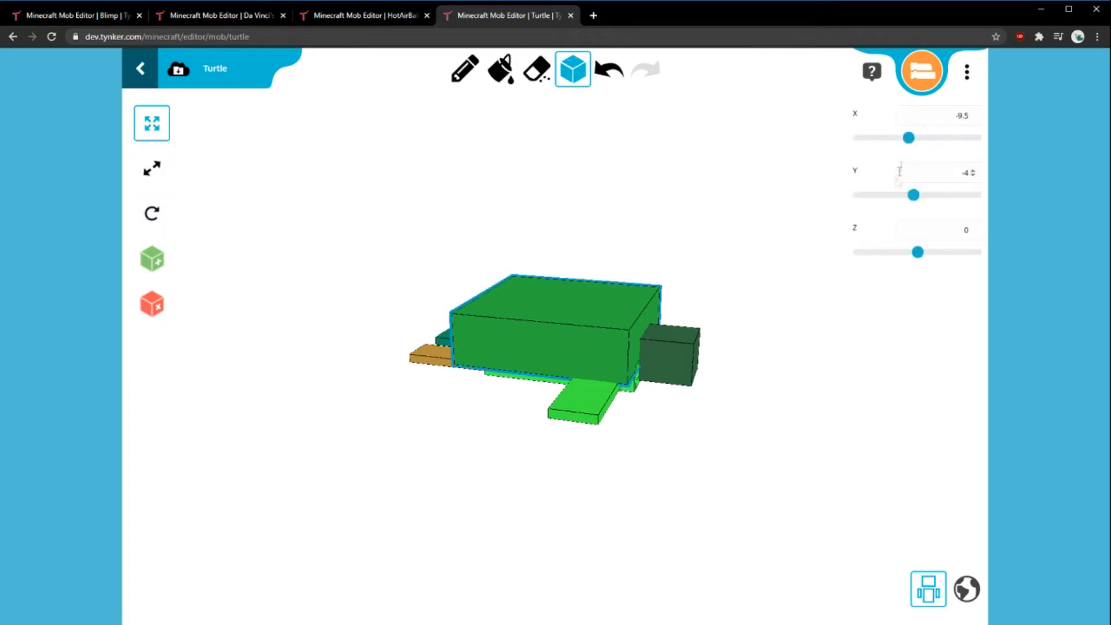
{"action": "left_click_drag", "start_coordinate": [912, 143], "coordinate": [909, 144]}
{"action": "left_click_drag", "start_coordinate": [786, 197], "coordinate": [625, 236]}
{"action": "left_click", "coordinate": [487, 293]}
{"action": "left_click_drag", "start_coordinate": [920, 200], "coordinate": [924, 198]}
{"action": "mouse_move", "coordinate": [925, 257]}
{"action": "left_mouse_down"}
{"action": "mouse_move", "coordinate": [903, 256]}
{"action": "mouse_move", "coordinate": [930, 261]}
{"action": "mouse_move", "coordinate": [919, 257]}
{"action": "left_mouse_up"}
{"action": "left_click", "coordinate": [619, 79]}
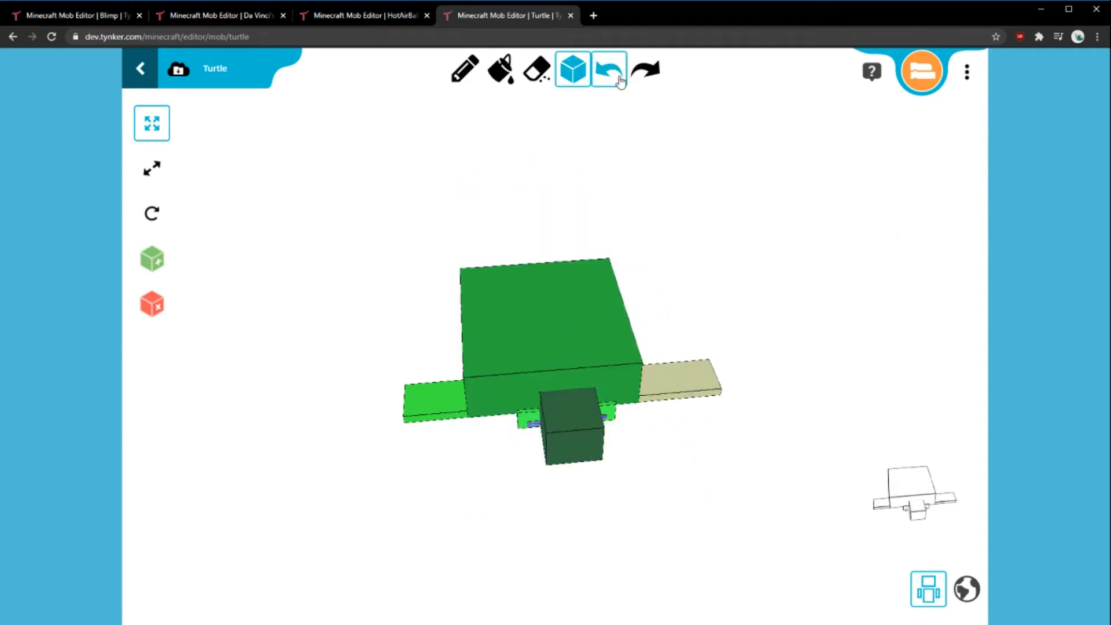
{"action": "left_click", "coordinate": [619, 81]}
- Raise the turtle's large shell block above the body by setting its Y position to 2
{"action": "left_click", "coordinate": [577, 309]}
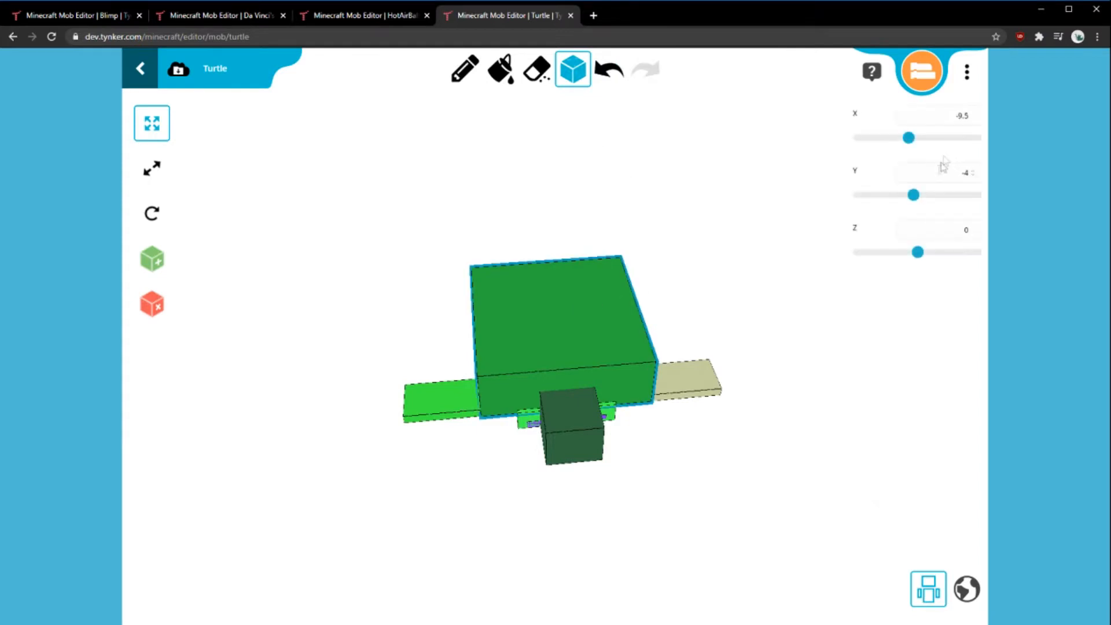
{"action": "left_click_drag", "start_coordinate": [919, 199], "coordinate": [921, 201]}
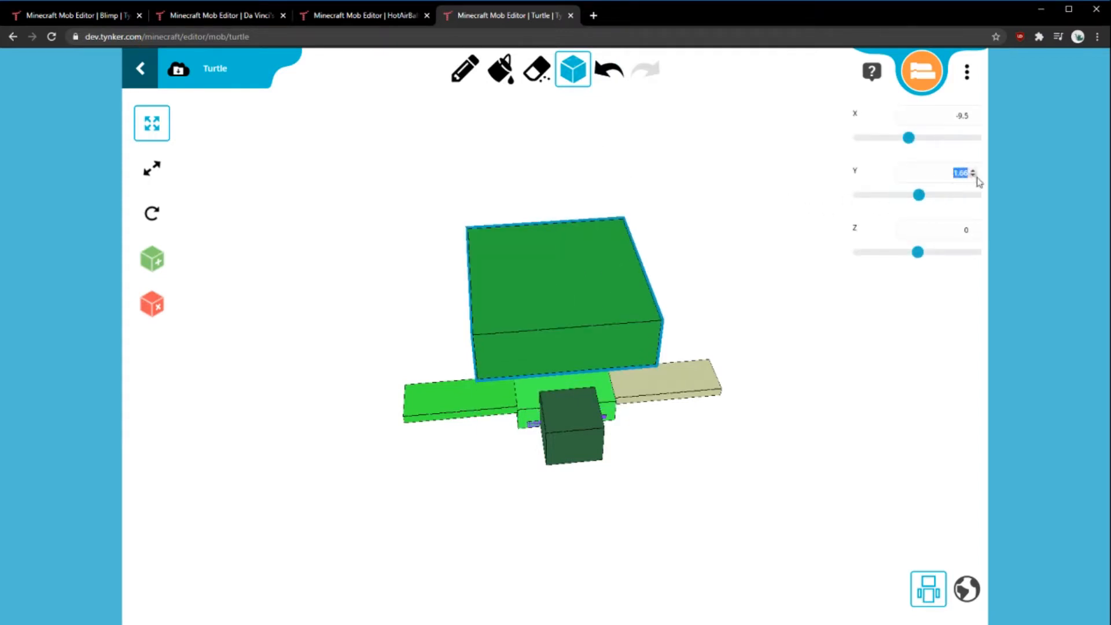
{"action": "type", "text": "2"}
{"action": "left_click_drag", "start_coordinate": [595, 167], "coordinate": [740, 184]}
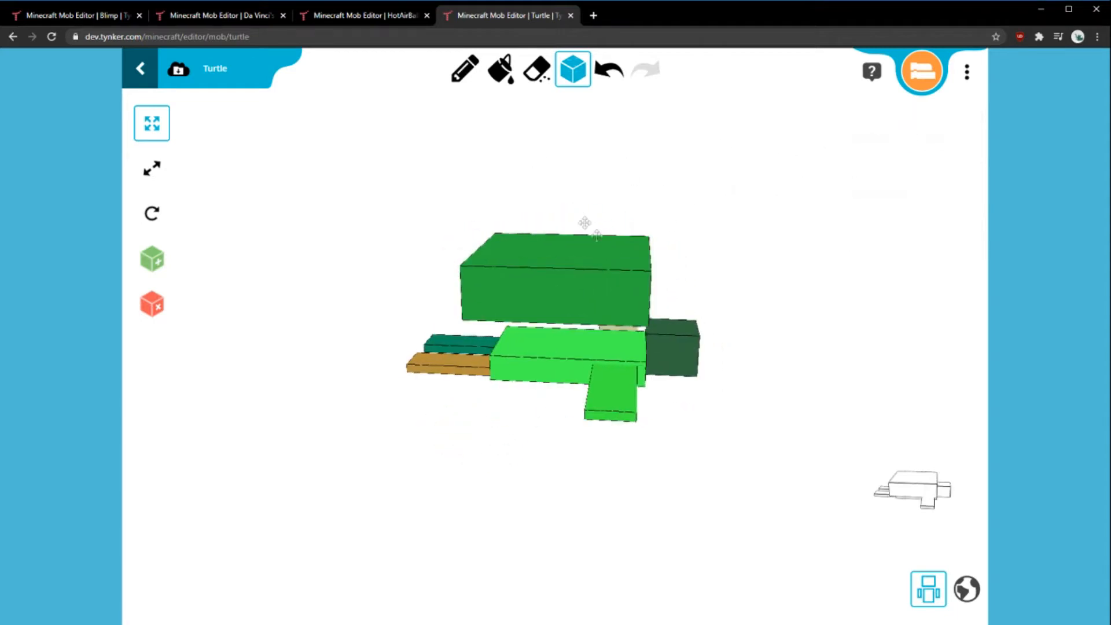
{"action": "left_click_drag", "start_coordinate": [585, 223], "coordinate": [486, 199]}
- Resize the shell block to width 20, height 28 and depth 16
{"action": "left_click", "coordinate": [149, 174]}
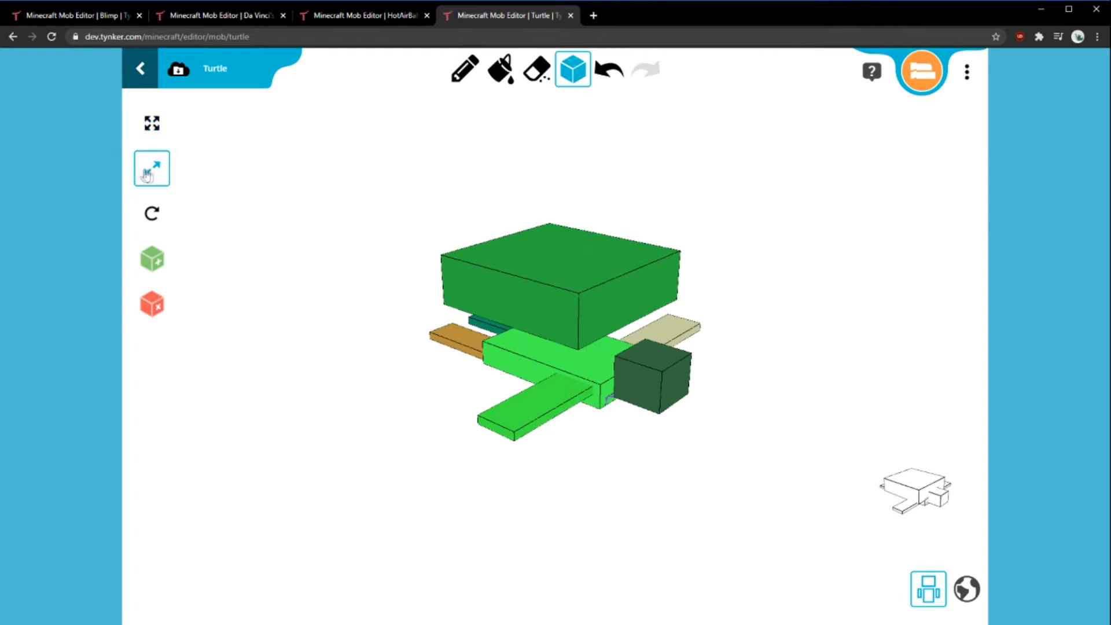
{"action": "left_click", "coordinate": [518, 268]}
{"action": "left_click_drag", "start_coordinate": [870, 253], "coordinate": [890, 263]}
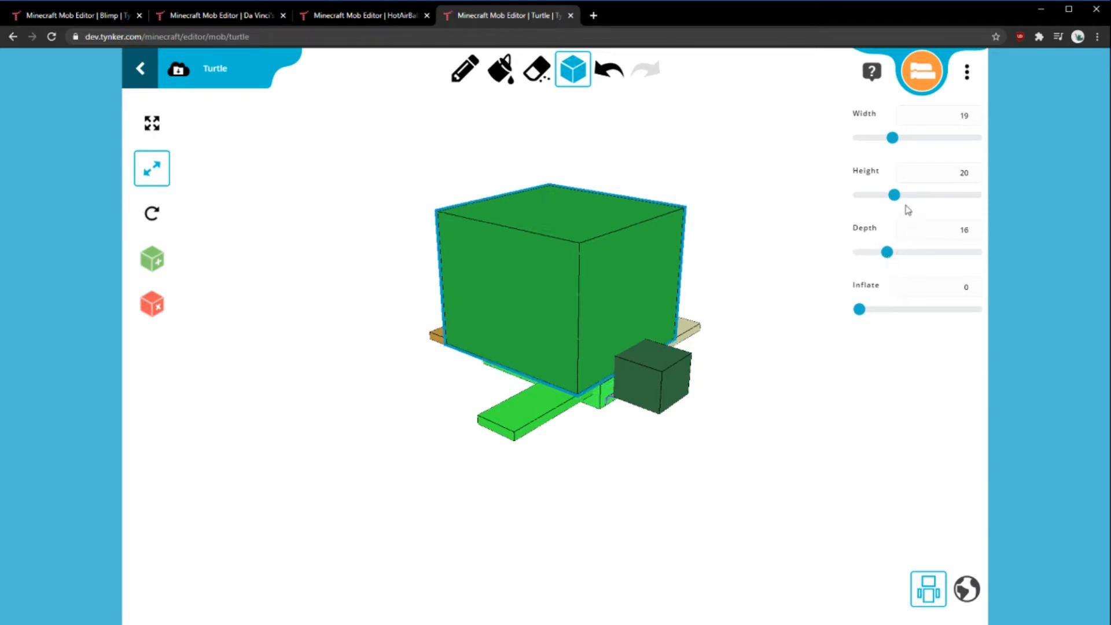
{"action": "left_click_drag", "start_coordinate": [898, 146], "coordinate": [897, 148]}
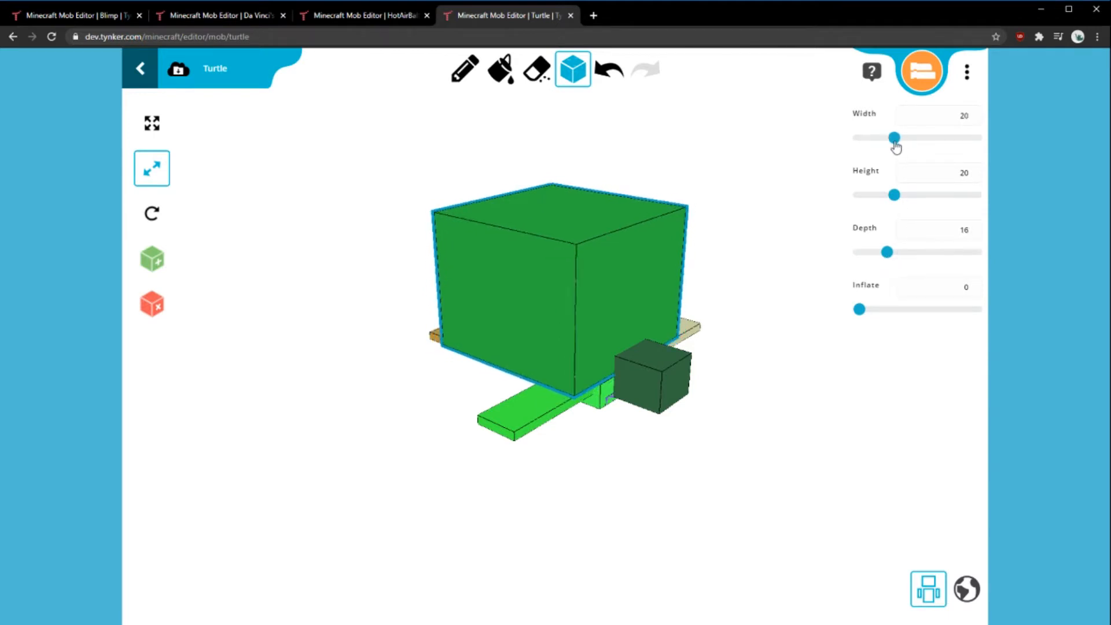
{"action": "left_click_drag", "start_coordinate": [898, 198], "coordinate": [910, 199]}
- Duplicate the enlarged shell block and shift the copy along Z so it sticks out behind the original
{"action": "left_click_drag", "start_coordinate": [660, 465], "coordinate": [720, 471]}
{"action": "left_click_drag", "start_coordinate": [483, 426], "coordinate": [507, 424]}
{"action": "left_click", "coordinate": [155, 248]}
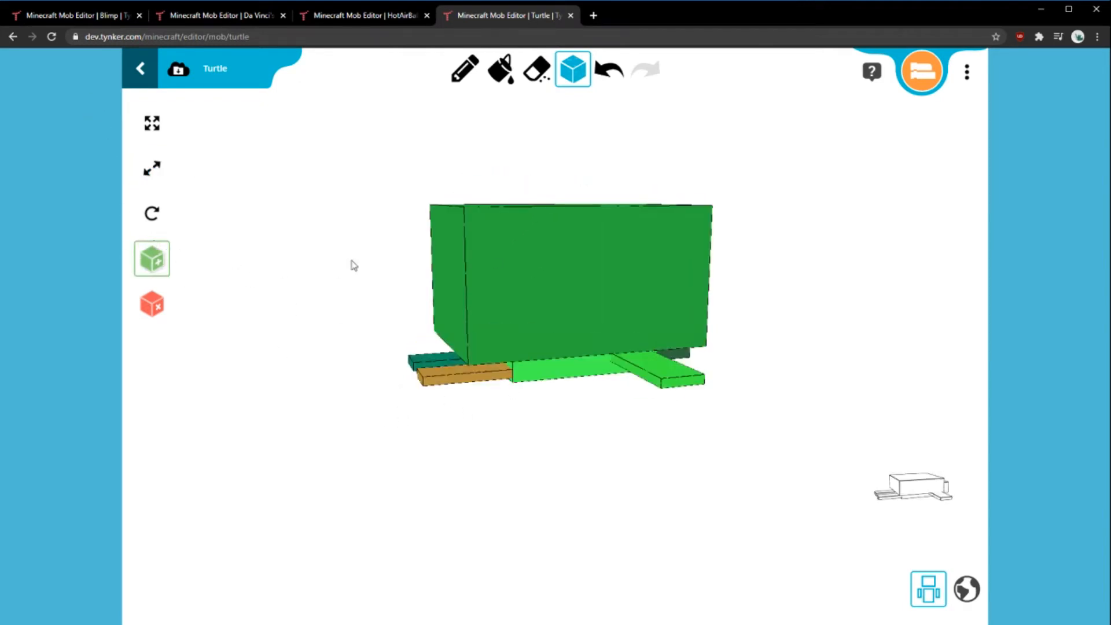
{"action": "left_click", "coordinate": [560, 280]}
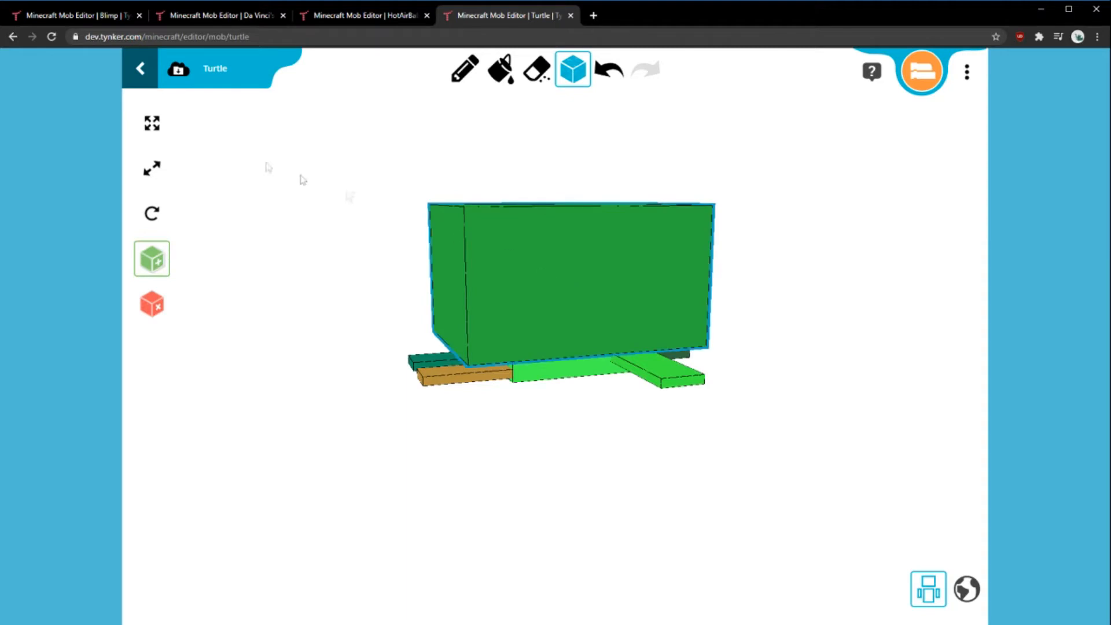
{"action": "left_click", "coordinate": [163, 139]}
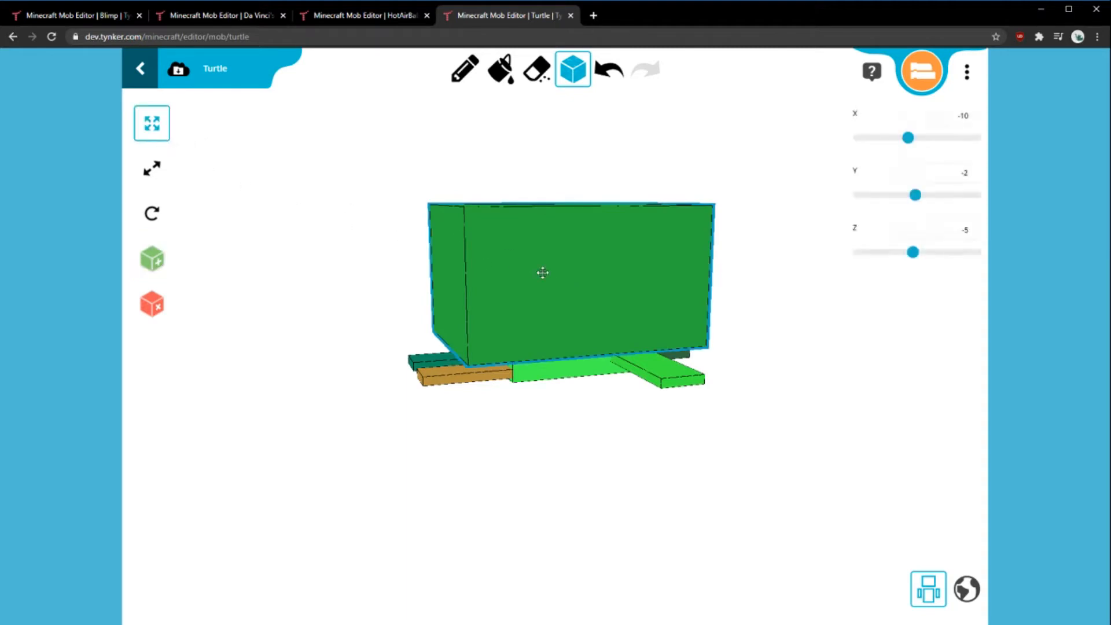
{"action": "left_click_drag", "start_coordinate": [914, 261], "coordinate": [927, 268]}
- Shrink the rear copy to width 17, height 19 and depth 13
{"action": "left_click", "coordinate": [149, 165]}
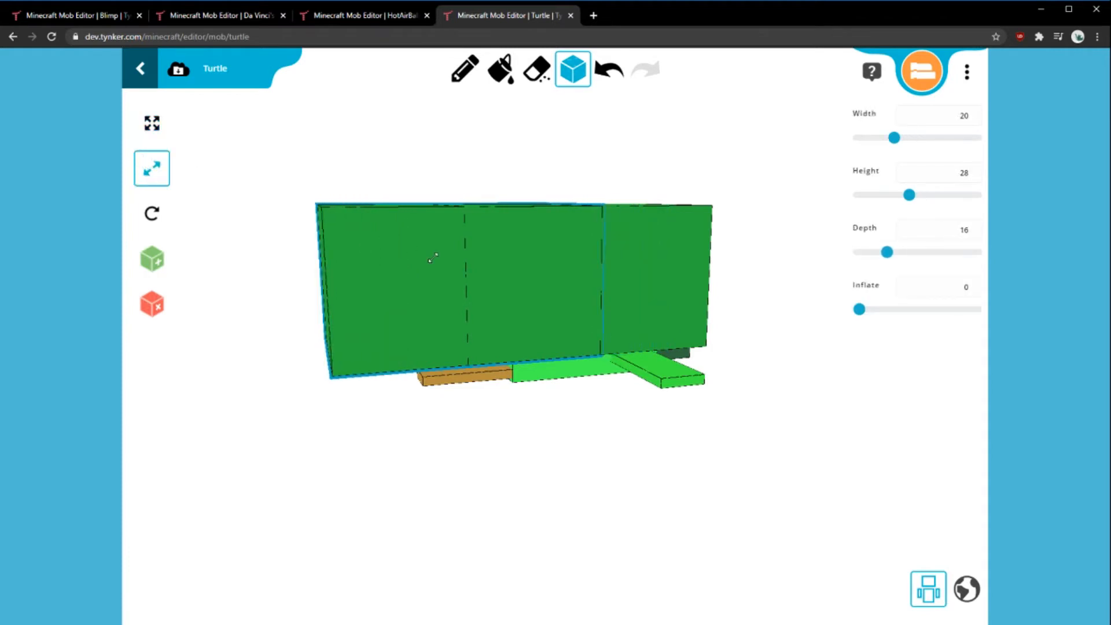
{"action": "left_click_drag", "start_coordinate": [895, 139], "coordinate": [890, 141]}
{"action": "left_click_drag", "start_coordinate": [709, 176], "coordinate": [715, 214]}
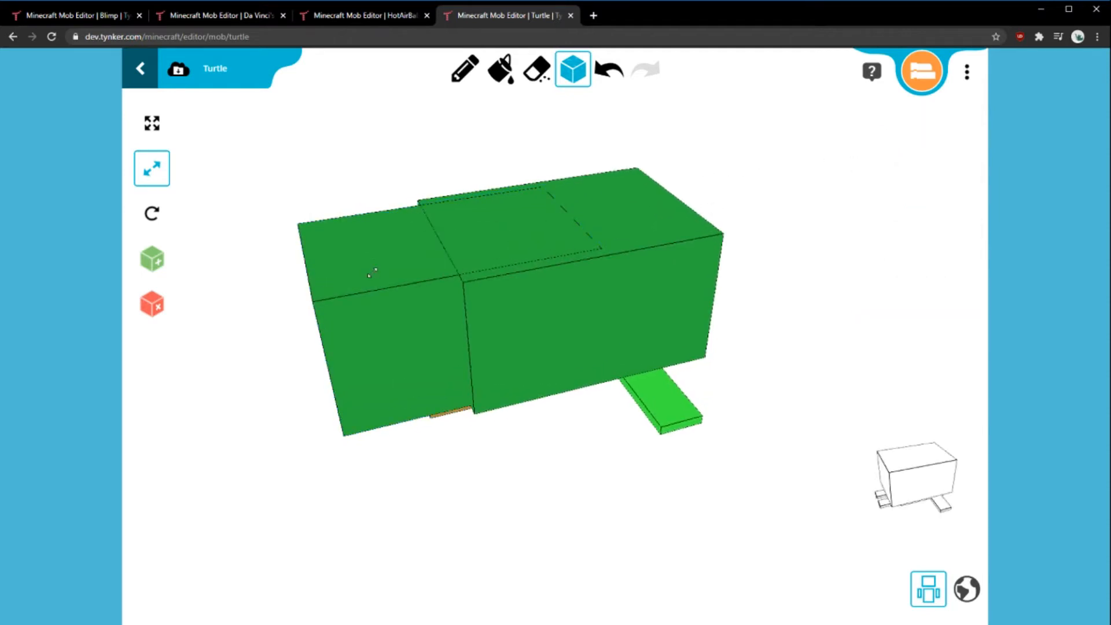
{"action": "left_click_drag", "start_coordinate": [907, 199], "coordinate": [894, 201]}
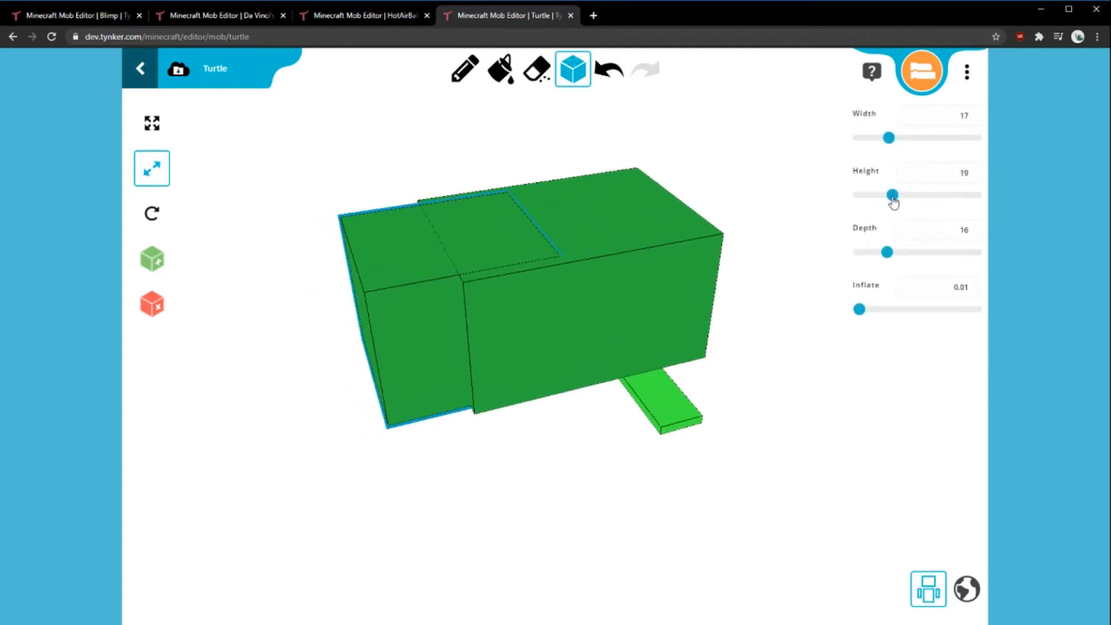
{"action": "left_click_drag", "start_coordinate": [888, 262], "coordinate": [884, 262]}
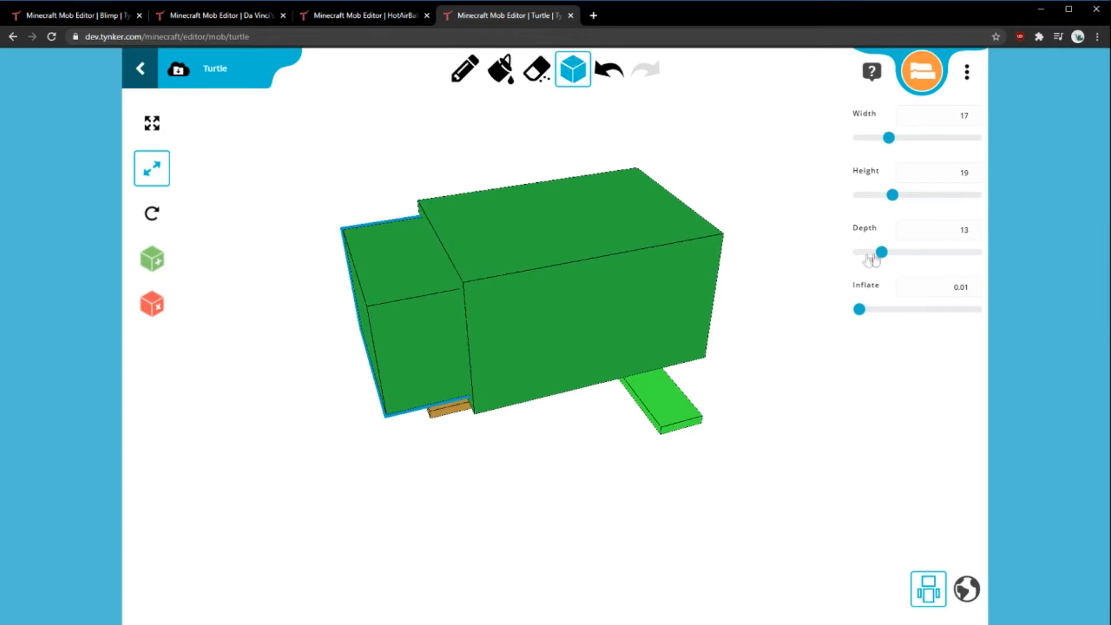
- Duplicate the smaller rear block and shift the new copy along Z so it protrudes further back
{"action": "left_click_drag", "start_coordinate": [724, 164], "coordinate": [708, 119]}
{"action": "left_click_drag", "start_coordinate": [538, 153], "coordinate": [439, 169]}
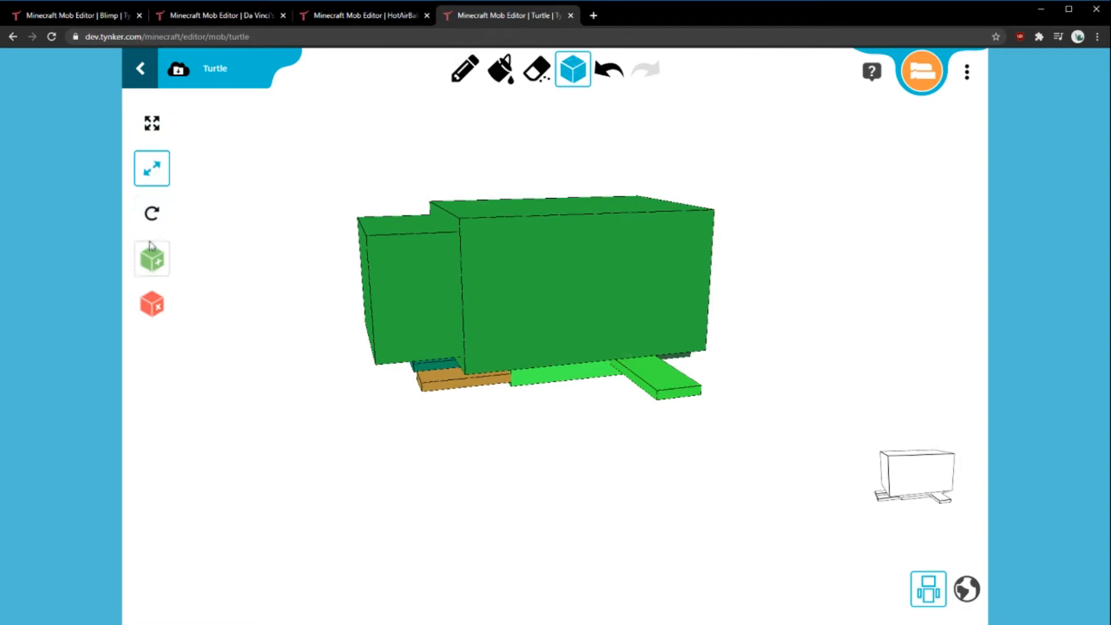
{"action": "left_click", "coordinate": [425, 263]}
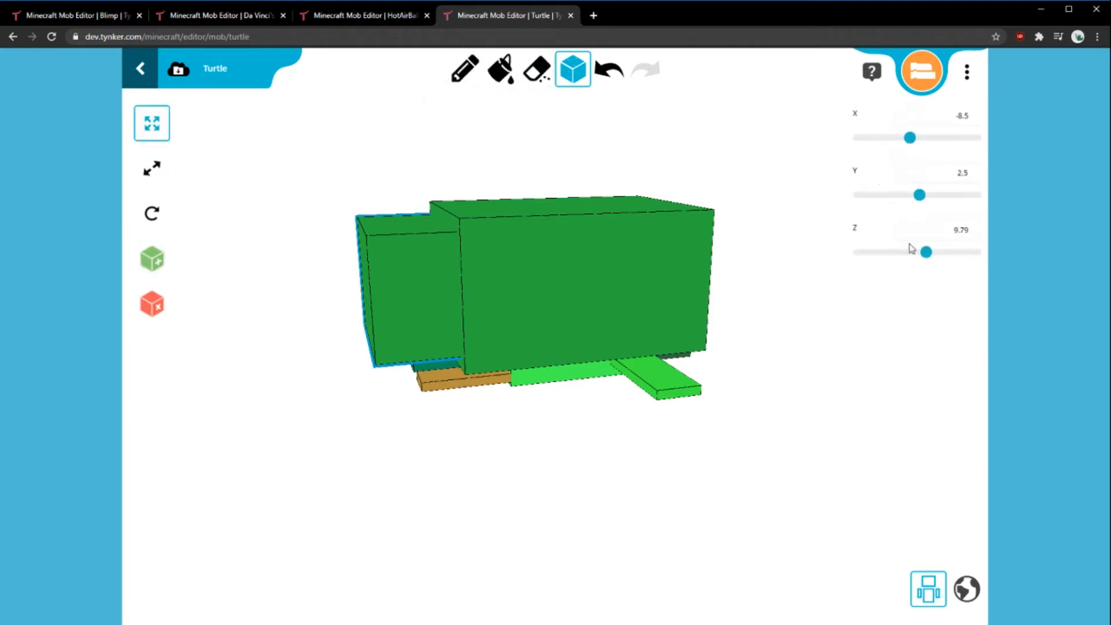
{"action": "left_click_drag", "start_coordinate": [929, 261], "coordinate": [931, 267]}
- Resize the rearmost block to width 14, height 17 and depth 10
{"action": "left_click", "coordinate": [153, 169]}
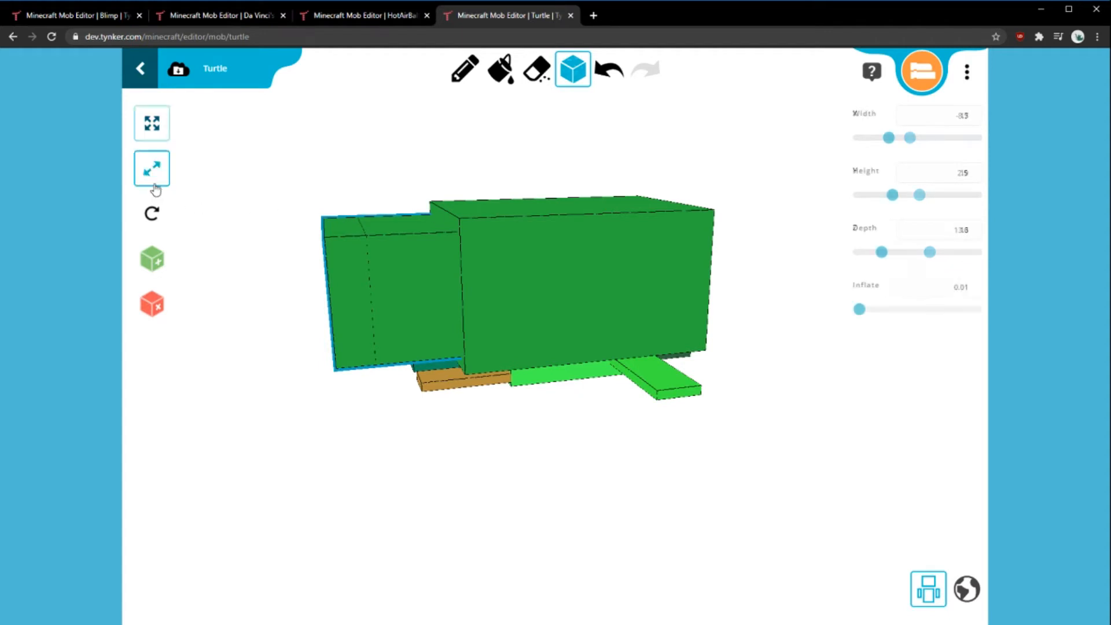
{"action": "left_click_drag", "start_coordinate": [888, 141], "coordinate": [886, 141]}
{"action": "left_click_drag", "start_coordinate": [895, 197], "coordinate": [890, 198]}
{"action": "left_click_drag", "start_coordinate": [884, 249], "coordinate": [878, 257]}
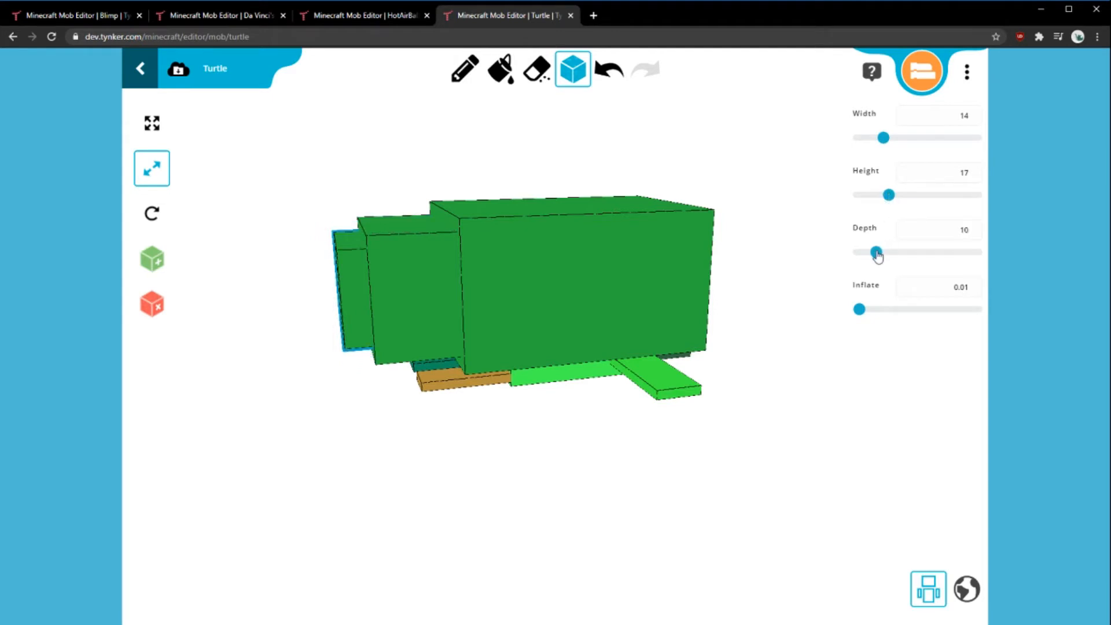
- Duplicate the main shell block and move the copy forward to Z -19.56
{"action": "left_click_drag", "start_coordinate": [586, 431], "coordinate": [534, 410]}
{"action": "left_click_drag", "start_coordinate": [454, 449], "coordinate": [495, 463]}
{"action": "left_click", "coordinate": [156, 264]}
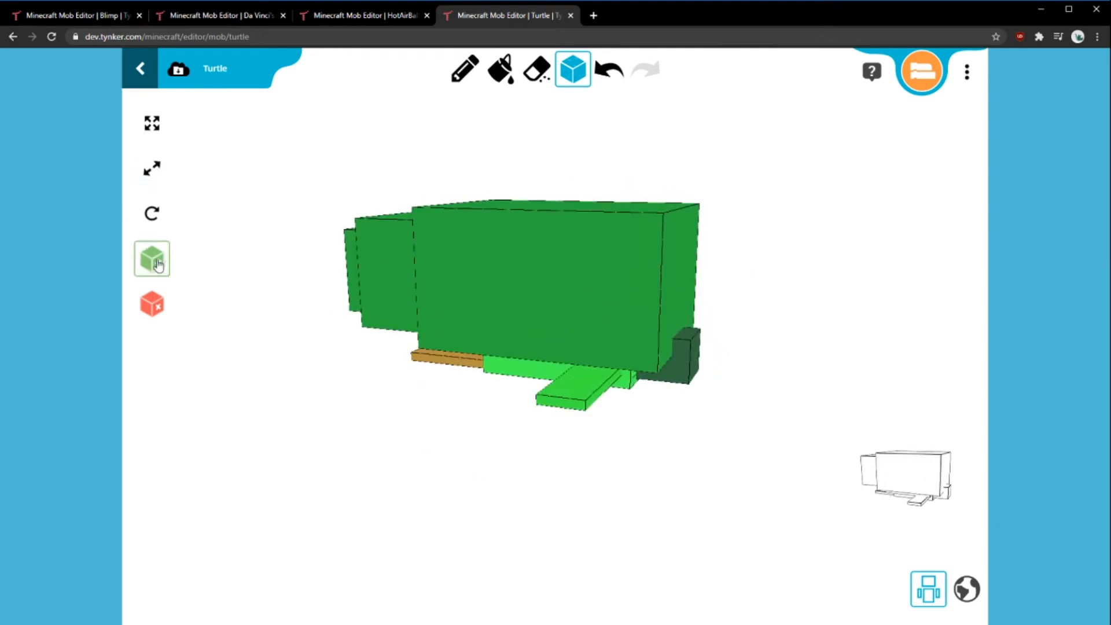
{"action": "left_click", "coordinate": [546, 303]}
{"action": "left_click", "coordinate": [151, 123]}
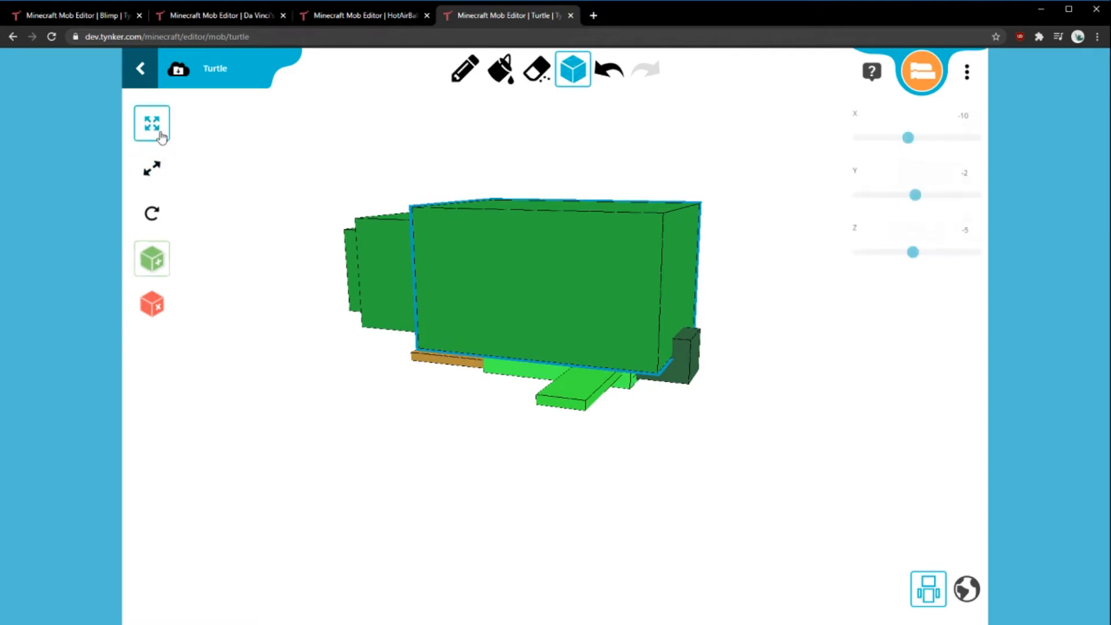
{"action": "left_click_drag", "start_coordinate": [912, 261], "coordinate": [901, 261]}
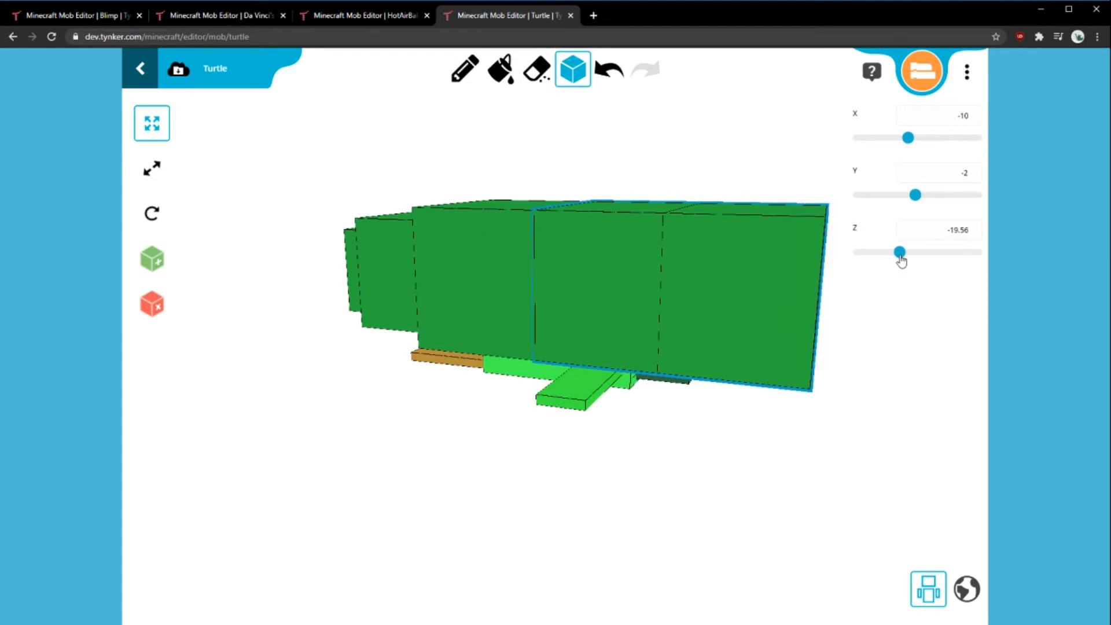
- Shrink the front copy into a nose block with height 9 and a width and depth smaller than the main shell
{"action": "left_click", "coordinate": [150, 180]}
{"action": "left_click_drag", "start_coordinate": [891, 139], "coordinate": [882, 139]}
{"action": "left_click_drag", "start_coordinate": [910, 196], "coordinate": [877, 202]}
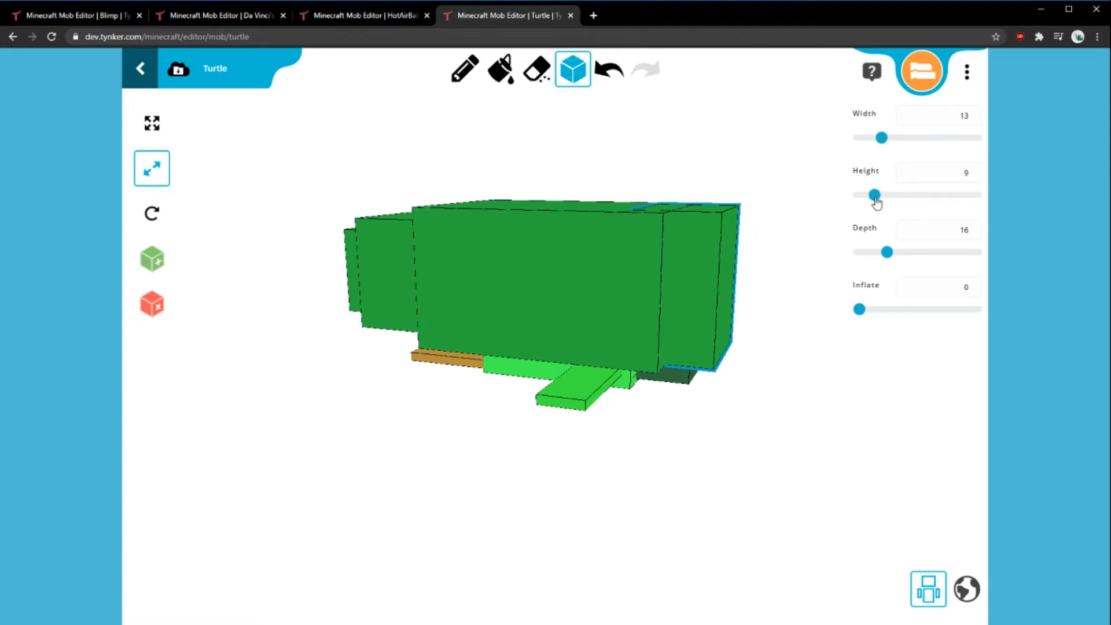
{"action": "left_click_drag", "start_coordinate": [881, 253], "coordinate": [888, 255]}
{"action": "left_click_drag", "start_coordinate": [711, 399], "coordinate": [584, 394]}
{"action": "left_click_drag", "start_coordinate": [882, 138], "coordinate": [888, 141]}
- Move the orange rear flipper to the side of the rear blocks at X -11.61 and Z 18.24, about halfway up
{"action": "left_click_drag", "start_coordinate": [618, 455], "coordinate": [668, 470]}
{"action": "left_click", "coordinate": [151, 122]}
{"action": "left_click", "coordinate": [497, 386]}
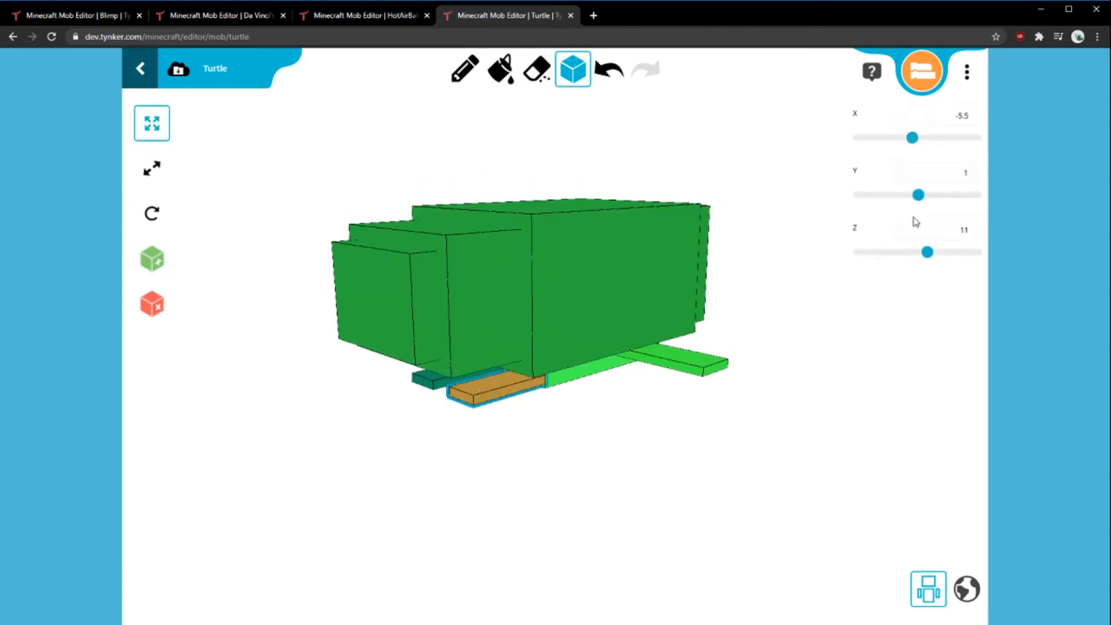
{"action": "left_click_drag", "start_coordinate": [919, 196], "coordinate": [939, 195]}
{"action": "left_click_drag", "start_coordinate": [773, 300], "coordinate": [787, 376]}
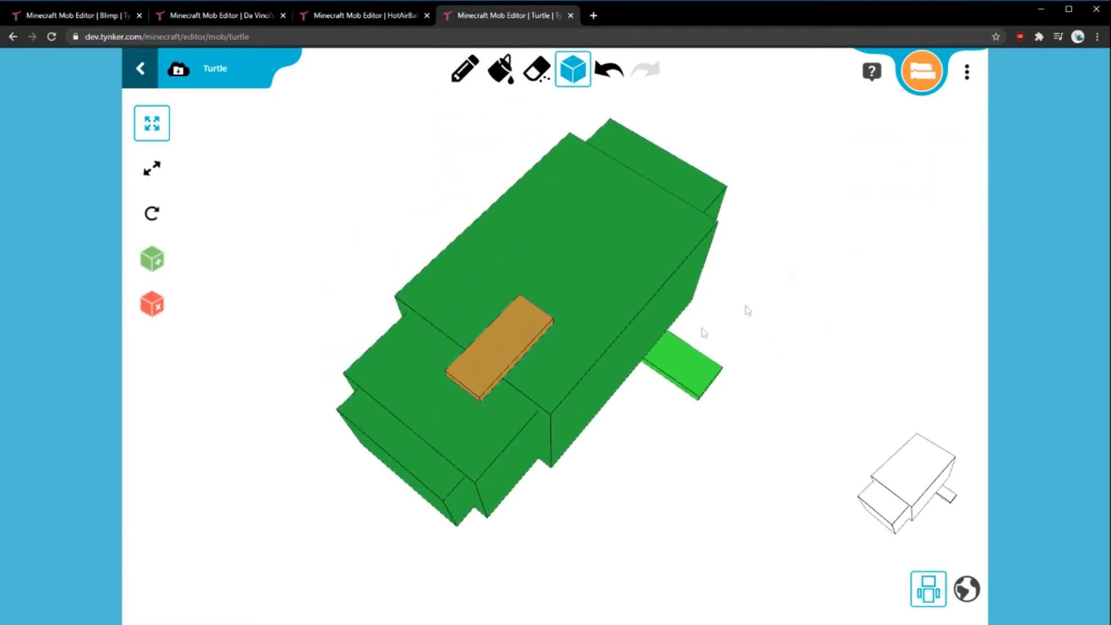
{"action": "left_click", "coordinate": [521, 330]}
{"action": "left_click_drag", "start_coordinate": [912, 144], "coordinate": [909, 146]}
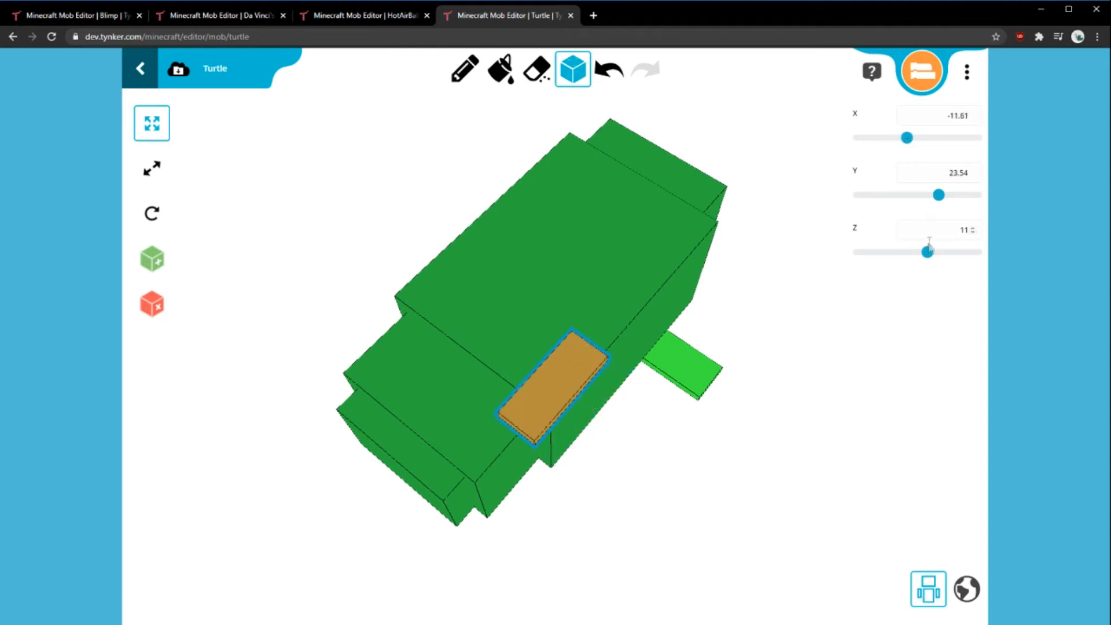
{"action": "left_click_drag", "start_coordinate": [928, 253], "coordinate": [935, 253]}
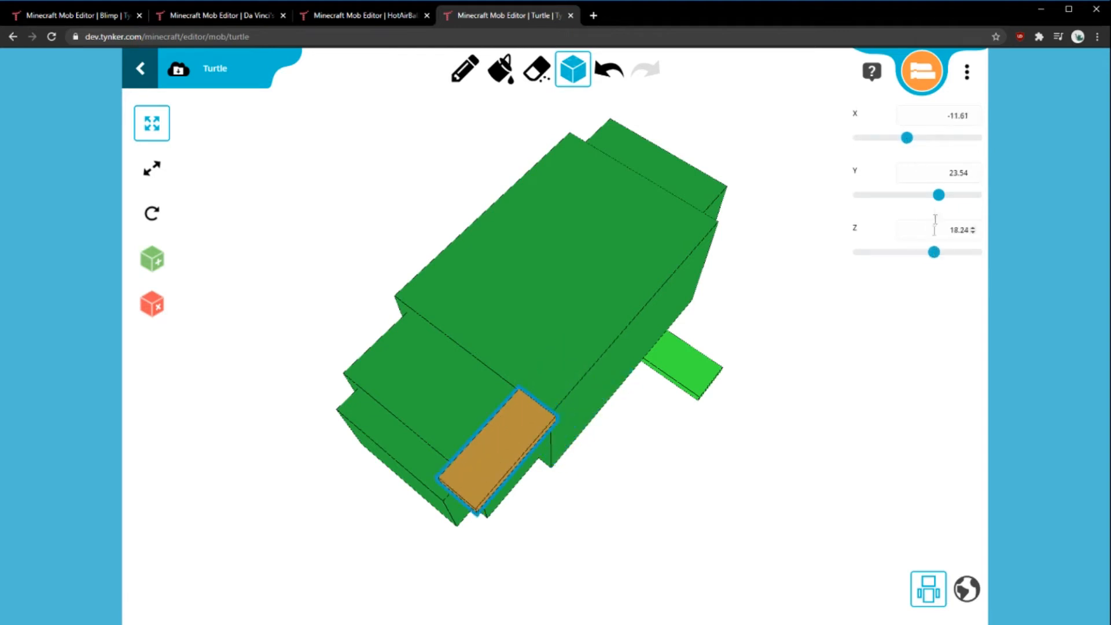
{"action": "left_click_drag", "start_coordinate": [939, 195], "coordinate": [927, 195]}
{"action": "left_click_drag", "start_coordinate": [743, 444], "coordinate": [701, 417]}
{"action": "left_click", "coordinate": [701, 416]}
- Move the teal rear flipper to the opposite side of the rear blocks at X 6.96, Y 10.94 and Z 17.58
{"action": "left_click", "coordinate": [438, 397]}
{"action": "left_click_drag", "start_coordinate": [502, 467], "coordinate": [637, 455]}
{"action": "left_click", "coordinate": [606, 412]}
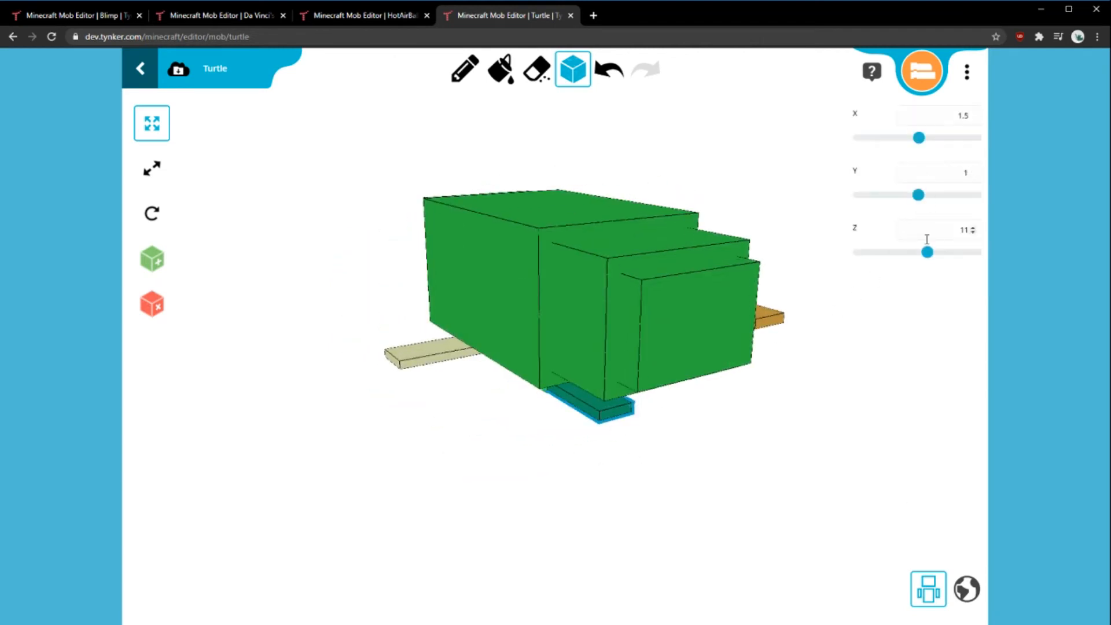
{"action": "left_click_drag", "start_coordinate": [930, 258], "coordinate": [932, 255]}
{"action": "left_click_drag", "start_coordinate": [752, 521], "coordinate": [718, 228]}
{"action": "left_click", "coordinate": [833, 210]}
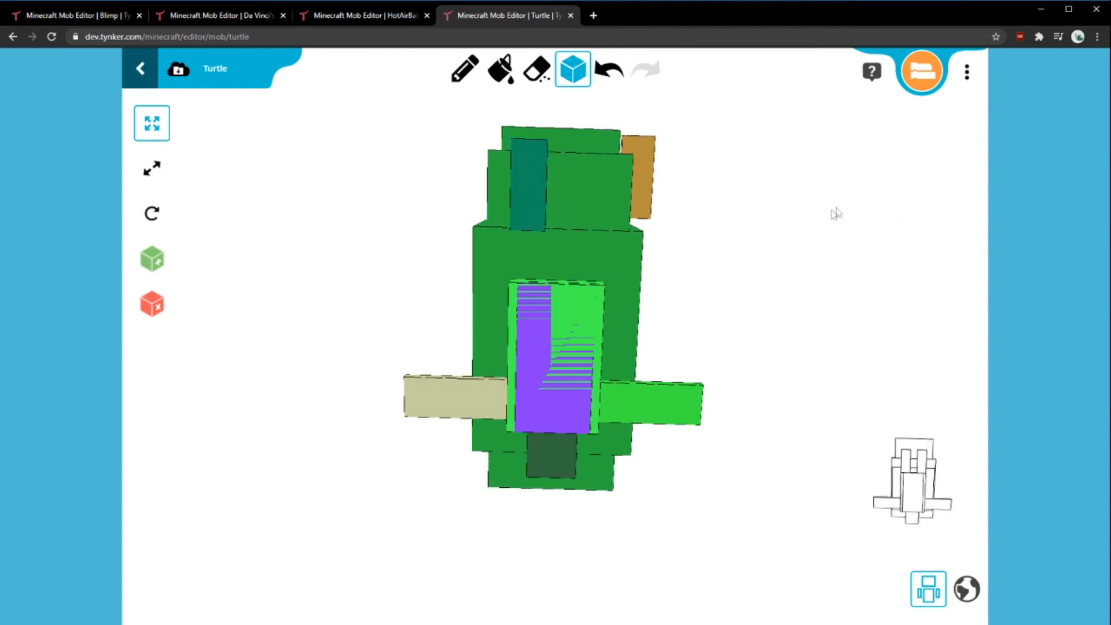
{"action": "left_click", "coordinate": [543, 179]}
{"action": "left_click_drag", "start_coordinate": [931, 253], "coordinate": [935, 255]}
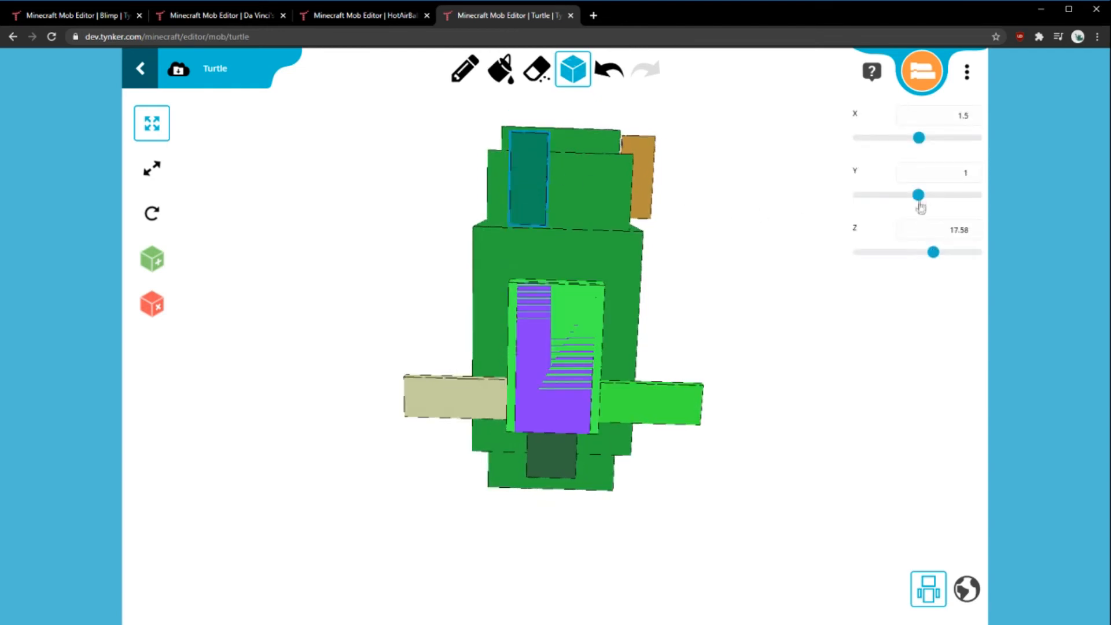
{"action": "left_click_drag", "start_coordinate": [919, 138], "coordinate": [924, 139]}
{"action": "left_click", "coordinate": [928, 195]}
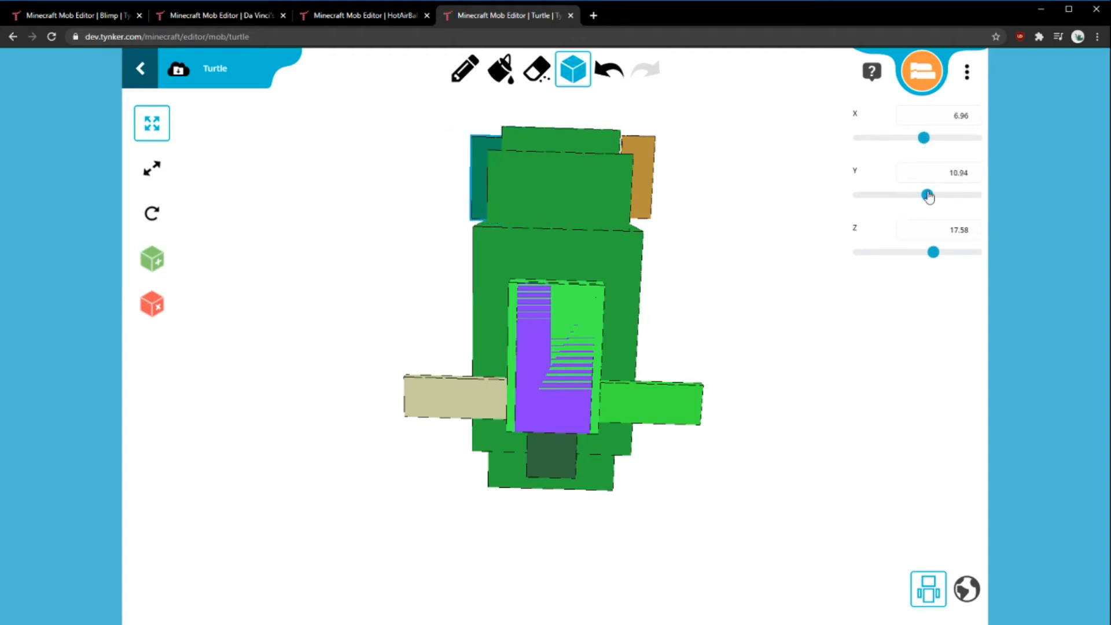
- Lower the teal flipper to Y 10.28, level with the orange one, and fine-tune its X and Z position
{"action": "left_click_drag", "start_coordinate": [747, 233], "coordinate": [753, 360]}
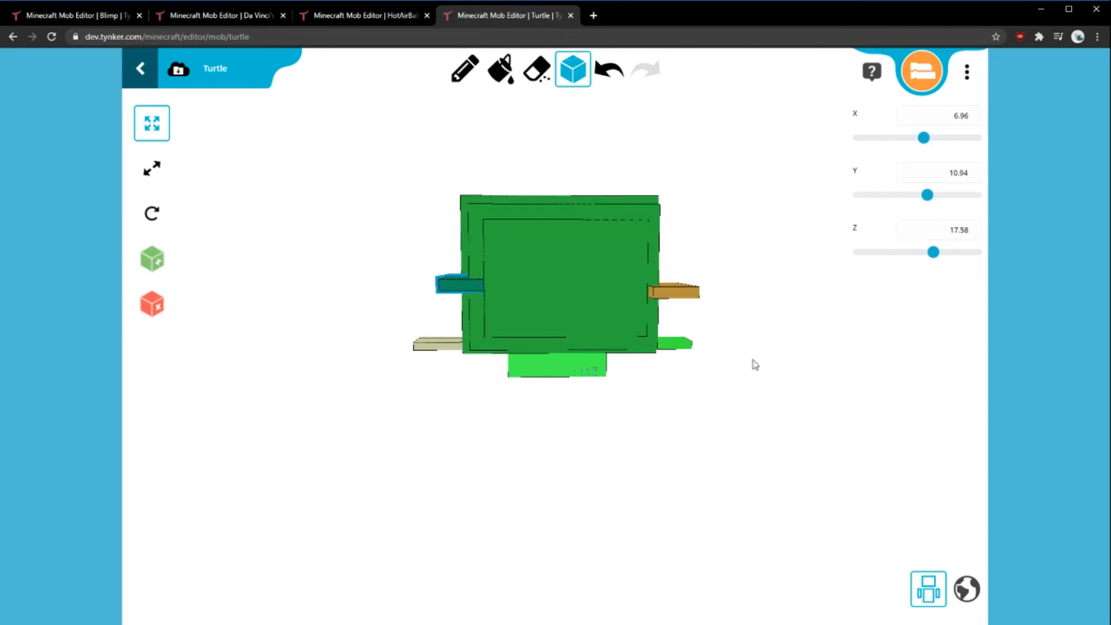
{"action": "left_click", "coordinate": [481, 288]}
{"action": "left_click_drag", "start_coordinate": [926, 204], "coordinate": [929, 205]}
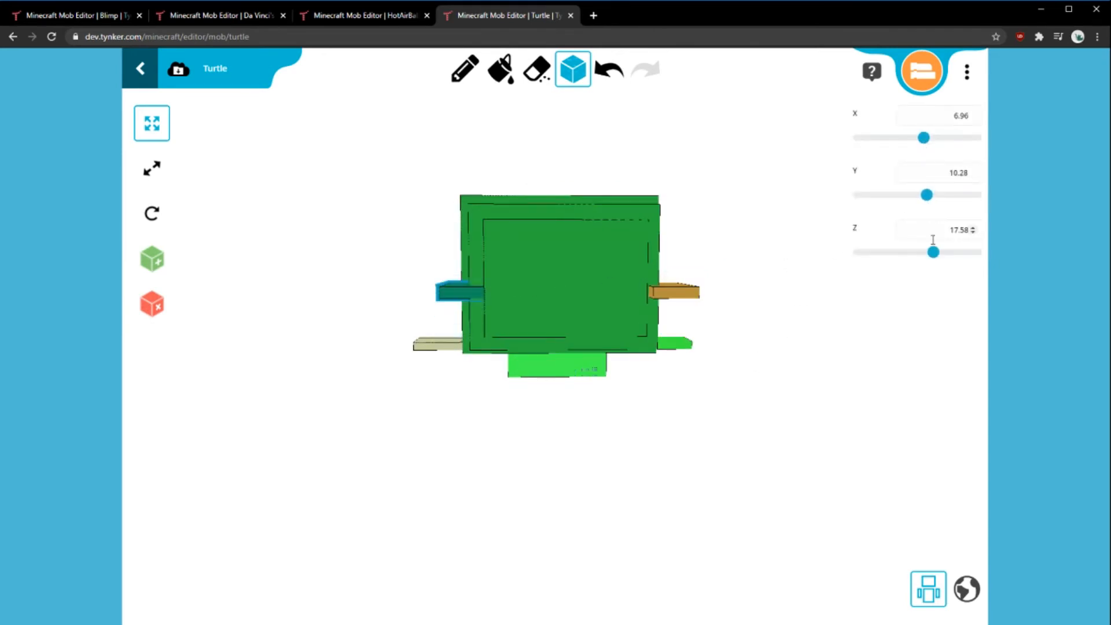
{"action": "left_click_drag", "start_coordinate": [933, 257], "coordinate": [937, 257]}
{"action": "left_click_drag", "start_coordinate": [925, 141], "coordinate": [926, 144]}
{"action": "mouse_move", "coordinate": [581, 431]}
{"action": "left_mouse_down"}
{"action": "mouse_move", "coordinate": [736, 454]}
{"action": "mouse_move", "coordinate": [702, 454]}
{"action": "mouse_move", "coordinate": [767, 427]}
{"action": "mouse_move", "coordinate": [675, 462]}
{"action": "mouse_move", "coordinate": [719, 377]}
{"action": "mouse_move", "coordinate": [597, 430]}
{"action": "left_mouse_up"}
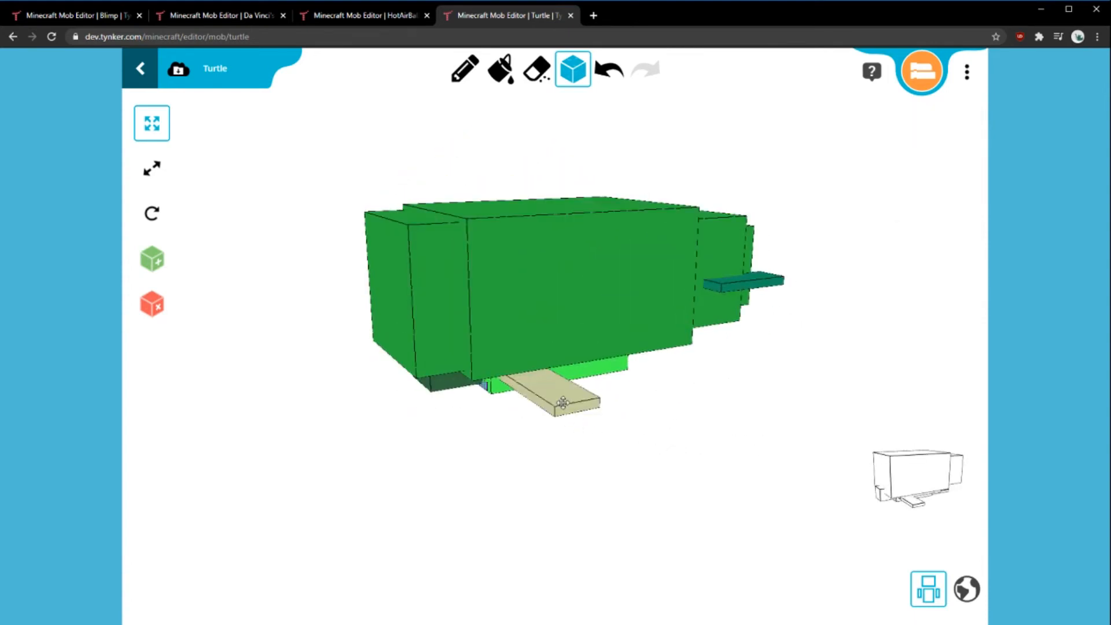
- Rotate the beige front flipper 90 degrees about Y so it lies parallel to the shell's side
{"action": "left_click", "coordinate": [543, 398]}
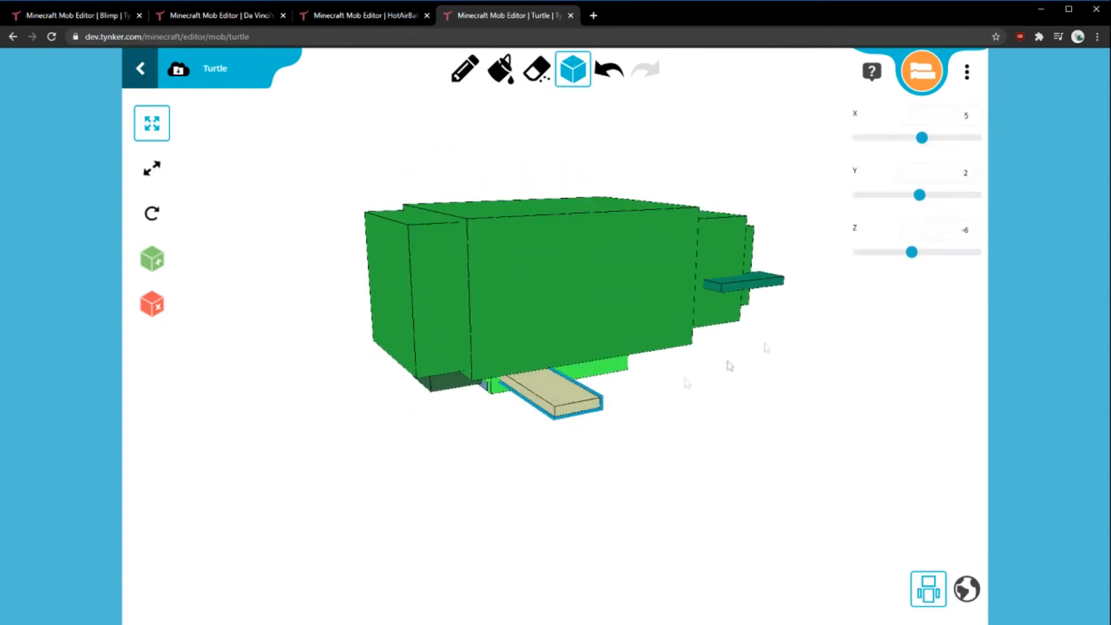
{"action": "left_click_drag", "start_coordinate": [618, 484], "coordinate": [479, 421]}
{"action": "left_click", "coordinate": [168, 214]}
{"action": "left_click", "coordinate": [499, 394]}
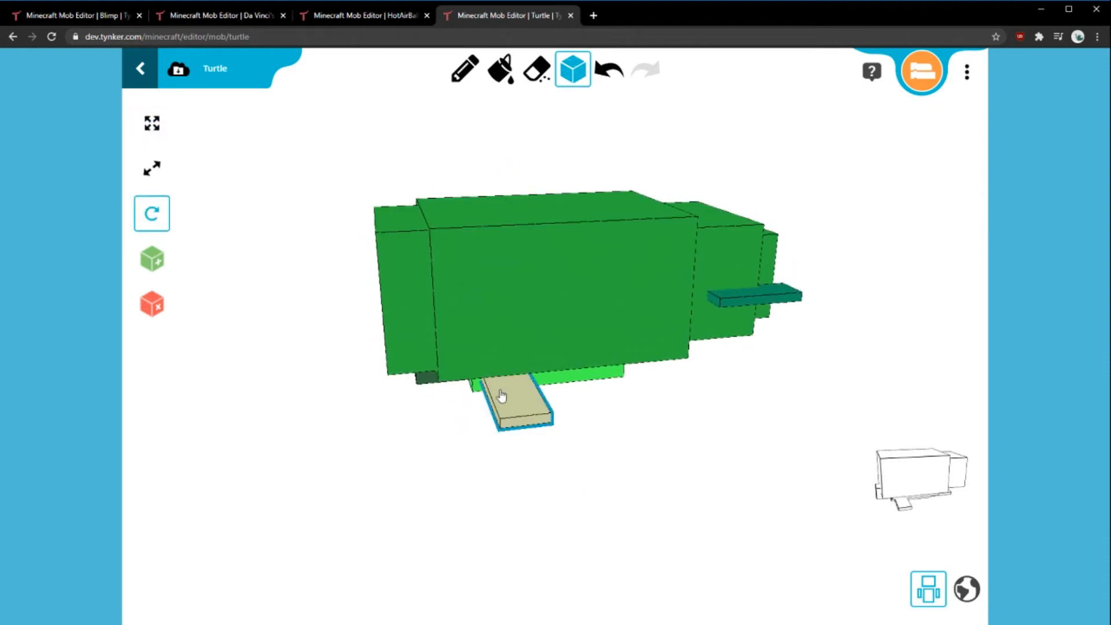
{"action": "left_click_drag", "start_coordinate": [919, 198], "coordinate": [902, 198]}
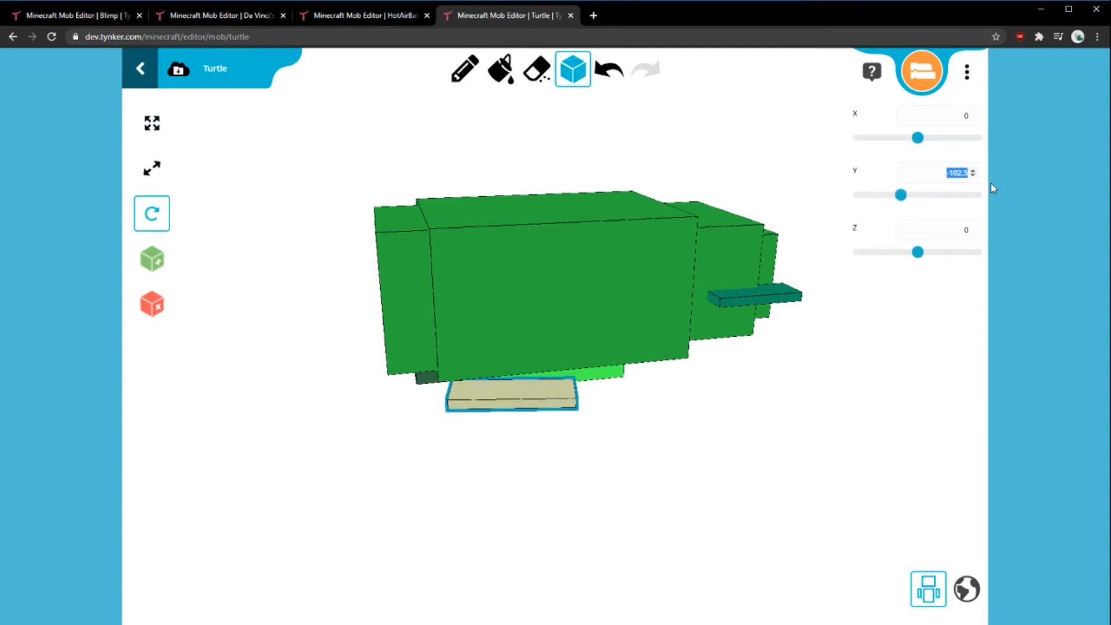
{"action": "type", "text": "90"}
- Rotate the bright green front flipper on the opposite side to 90 degrees about Y
{"action": "left_click_drag", "start_coordinate": [499, 479], "coordinate": [687, 473]}
{"action": "left_click", "coordinate": [515, 399]}
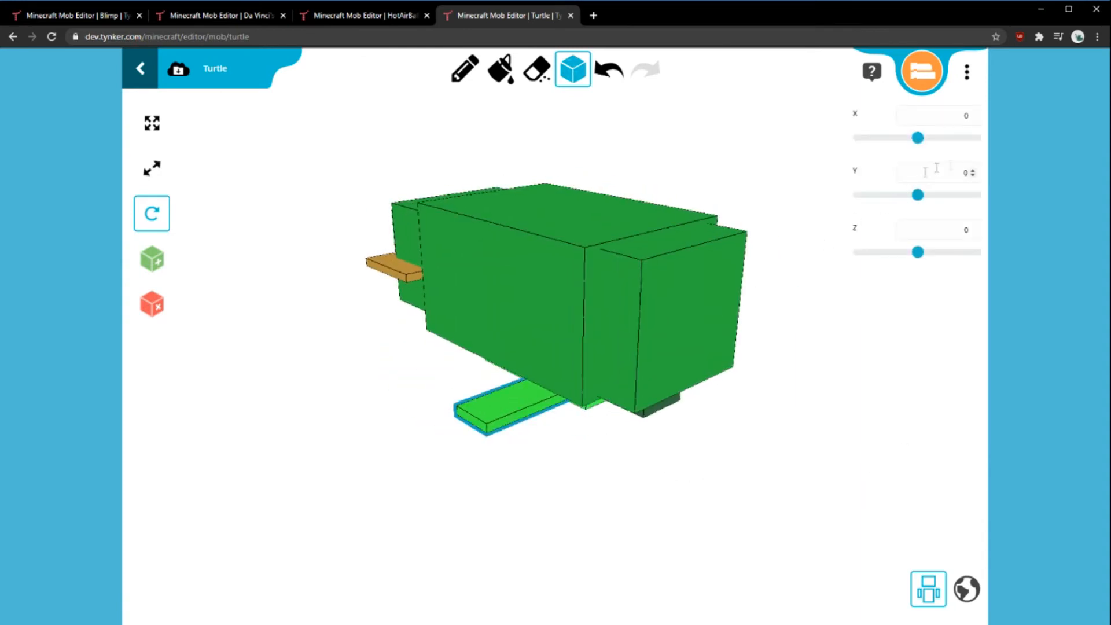
{"action": "type", "text": "90"}
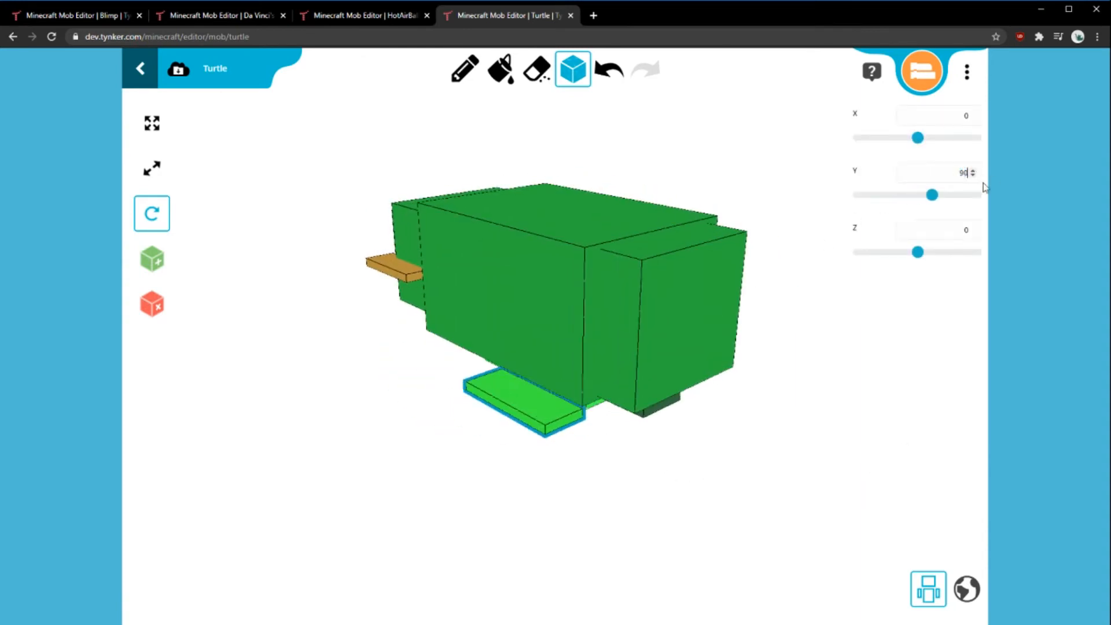
- Raise the beige front flipper to Y 9 on the side of the main shell
{"action": "left_click_drag", "start_coordinate": [794, 428], "coordinate": [517, 429]}
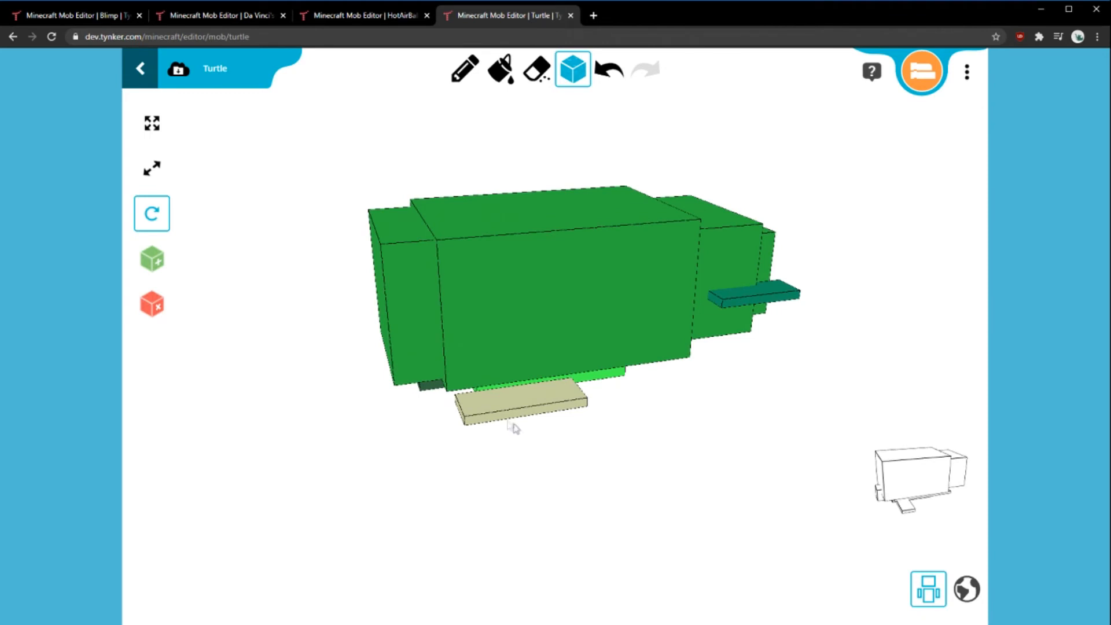
{"action": "left_click", "coordinate": [493, 397]}
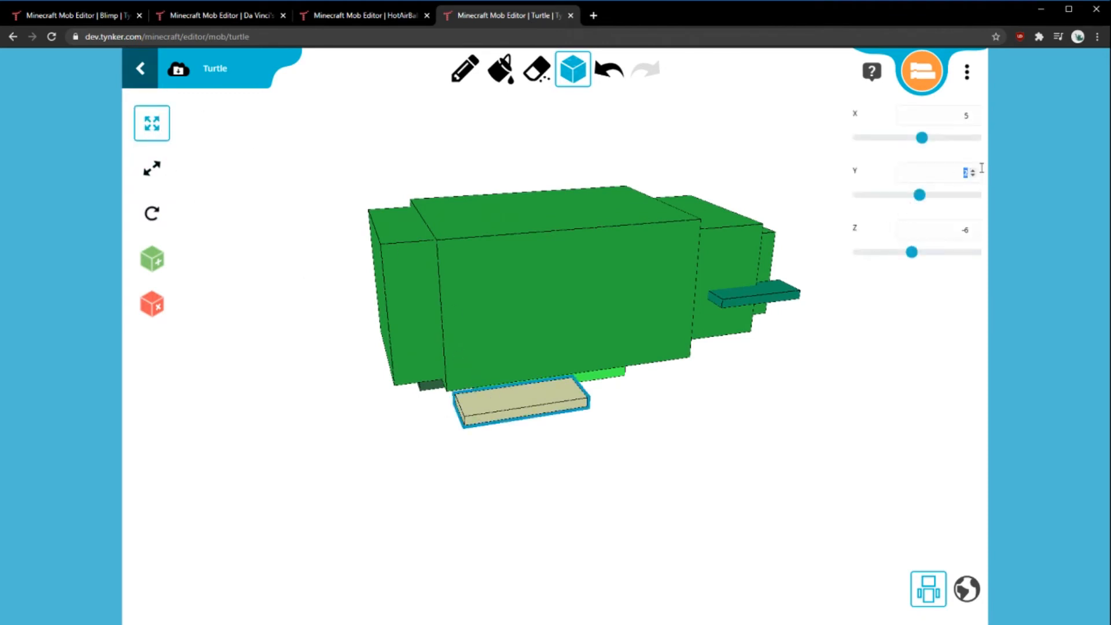
{"action": "type", "text": "6"}
{"action": "key", "text": "BackSpace"}
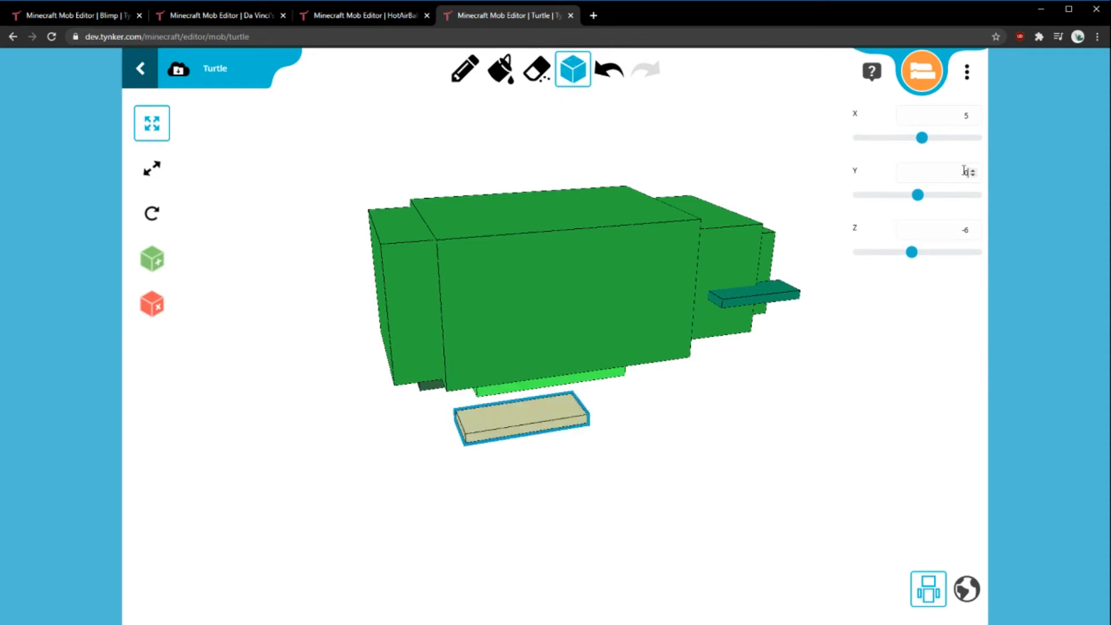
{"action": "type", "text": "9"}
{"action": "left_click", "coordinate": [774, 377]}
- Raise the bright green front flipper to Y 9, level with the beige one
{"action": "left_click_drag", "start_coordinate": [774, 377], "coordinate": [521, 401]}
{"action": "left_click", "coordinate": [536, 390]}
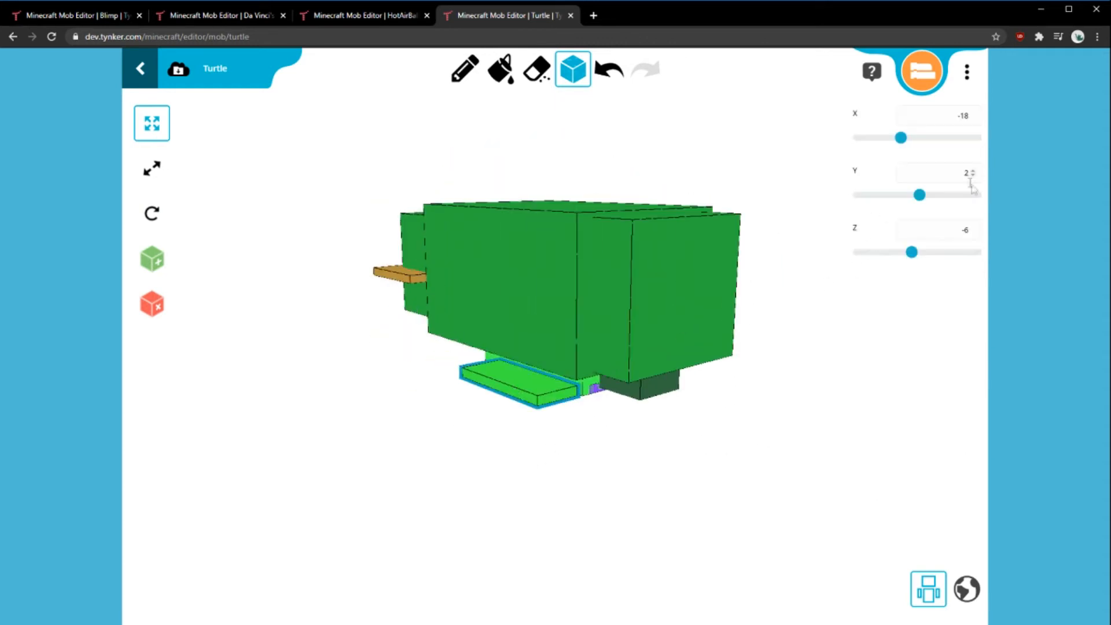
{"action": "type", "text": "9"}
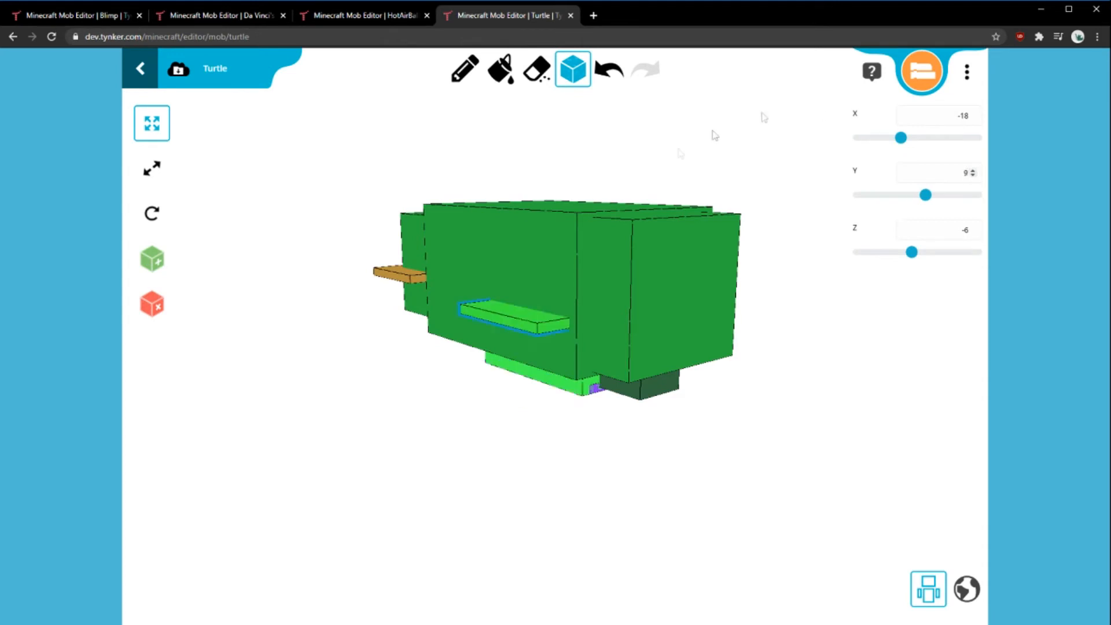
{"action": "left_click", "coordinate": [550, 432]}
- Move the dark green head back to Z -8.29 and lower it beneath the underside block
{"action": "left_click_drag", "start_coordinate": [525, 453], "coordinate": [695, 346]}
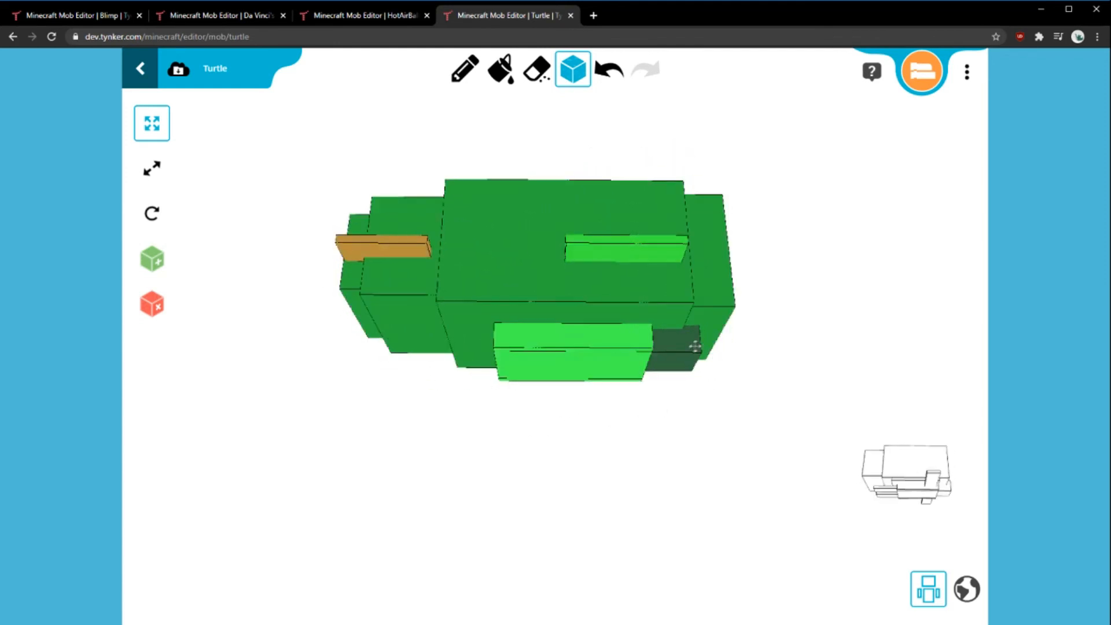
{"action": "left_click_drag", "start_coordinate": [577, 392], "coordinate": [563, 479]}
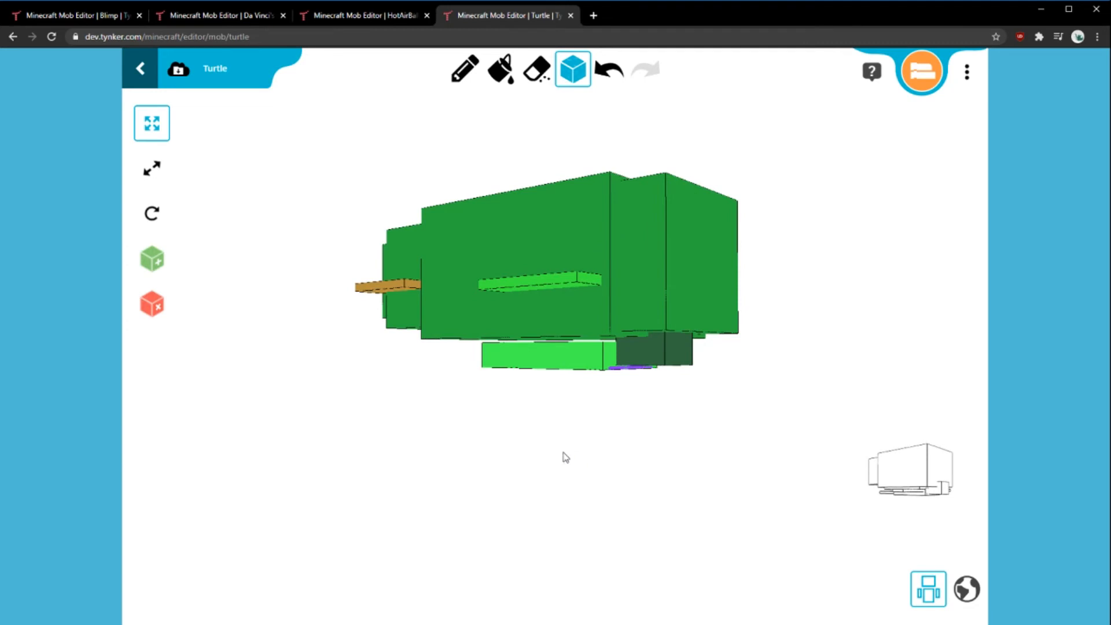
{"action": "left_click_drag", "start_coordinate": [572, 429], "coordinate": [552, 431]}
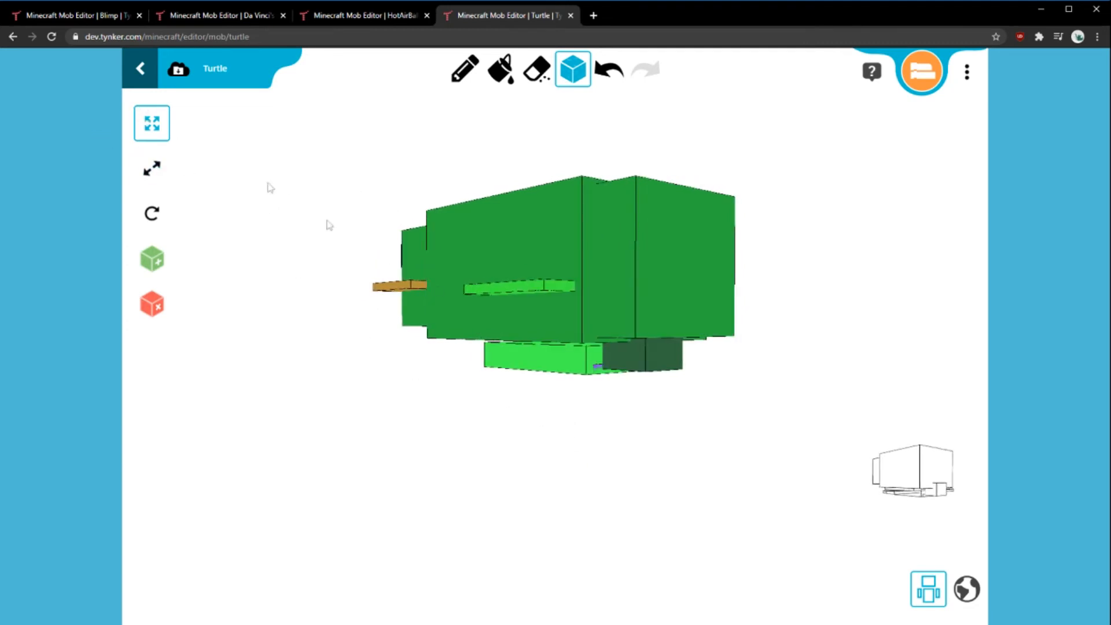
{"action": "left_click", "coordinate": [632, 356]}
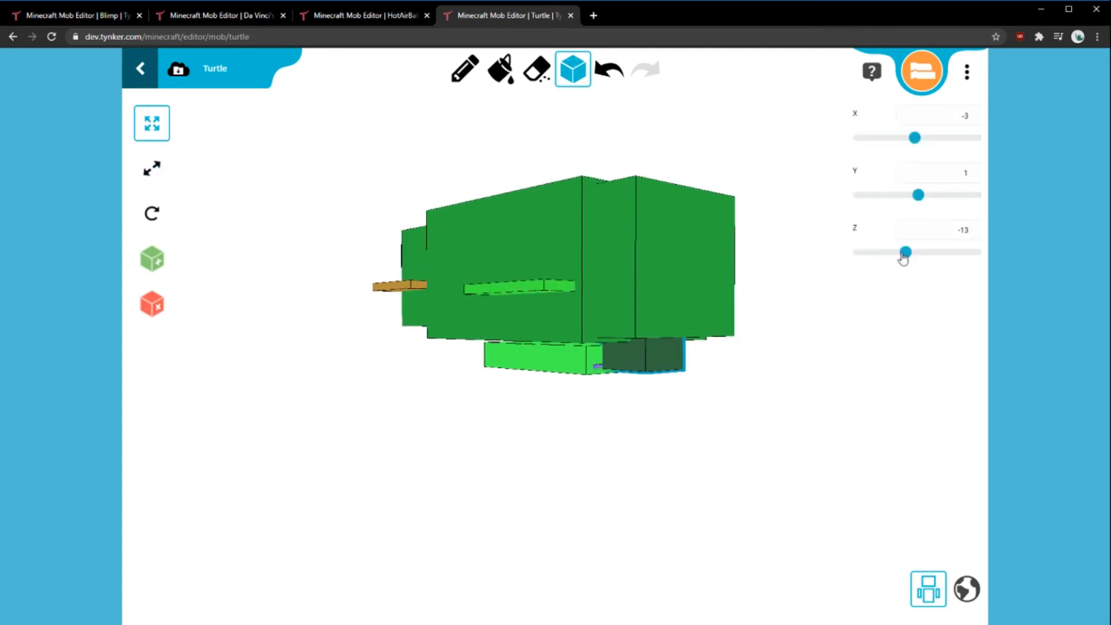
{"action": "left_click_drag", "start_coordinate": [910, 260], "coordinate": [912, 260]}
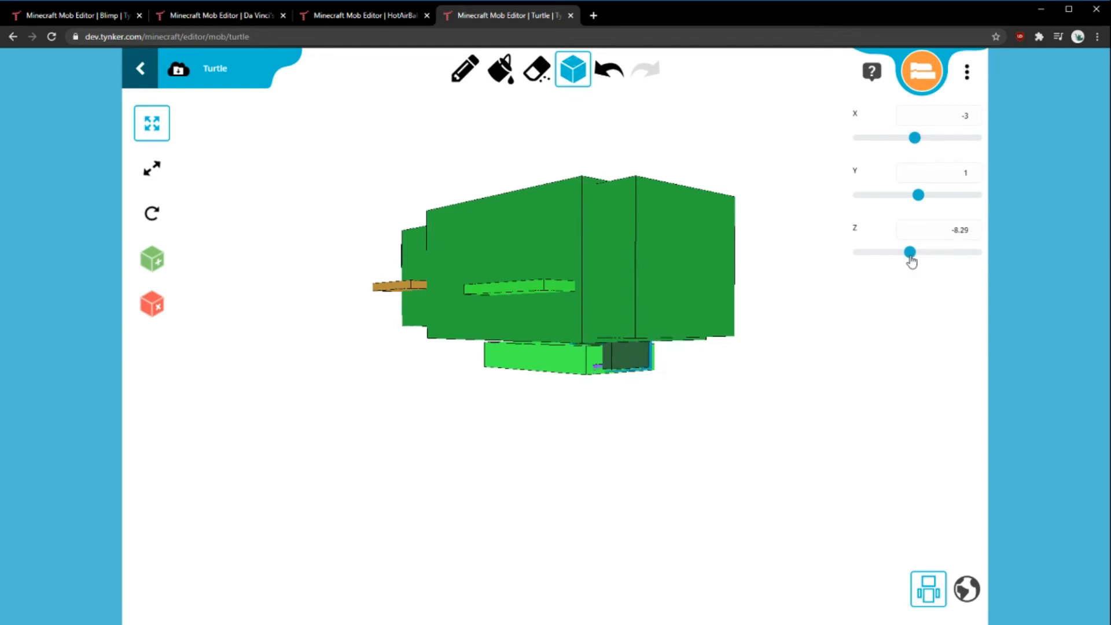
{"action": "left_click_drag", "start_coordinate": [920, 196], "coordinate": [916, 196]}
- Shrink the dark green head to width 5, height 3 and depth 4
{"action": "left_click", "coordinate": [152, 168]}
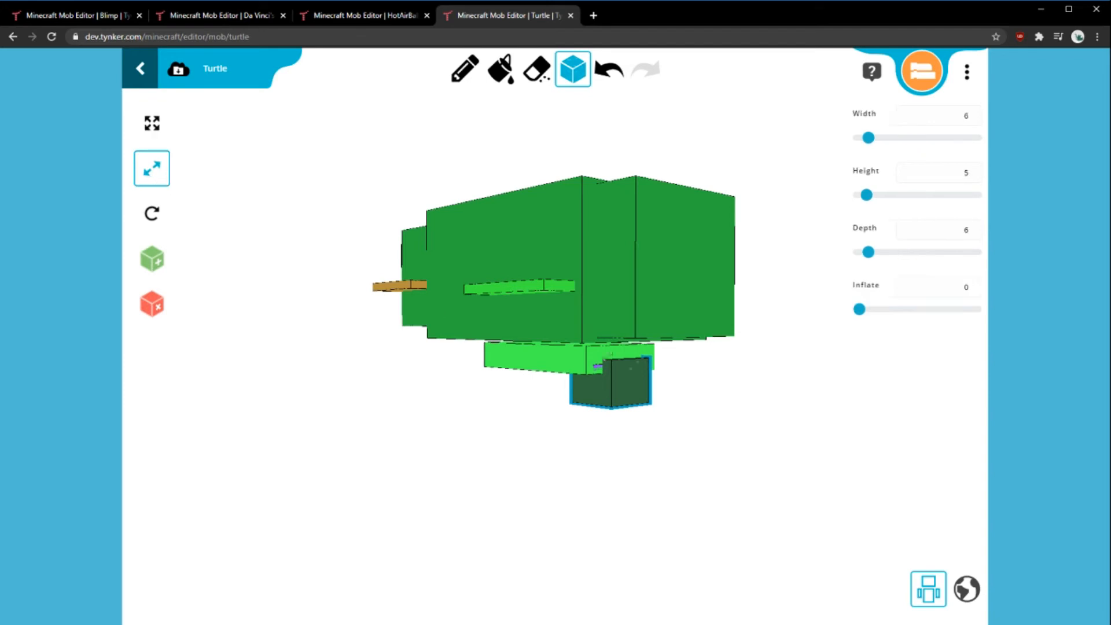
{"action": "left_click_drag", "start_coordinate": [874, 140], "coordinate": [869, 141]}
{"action": "left_click_drag", "start_coordinate": [868, 198], "coordinate": [865, 198]}
{"action": "left_click_drag", "start_coordinate": [868, 254], "coordinate": [866, 255]}
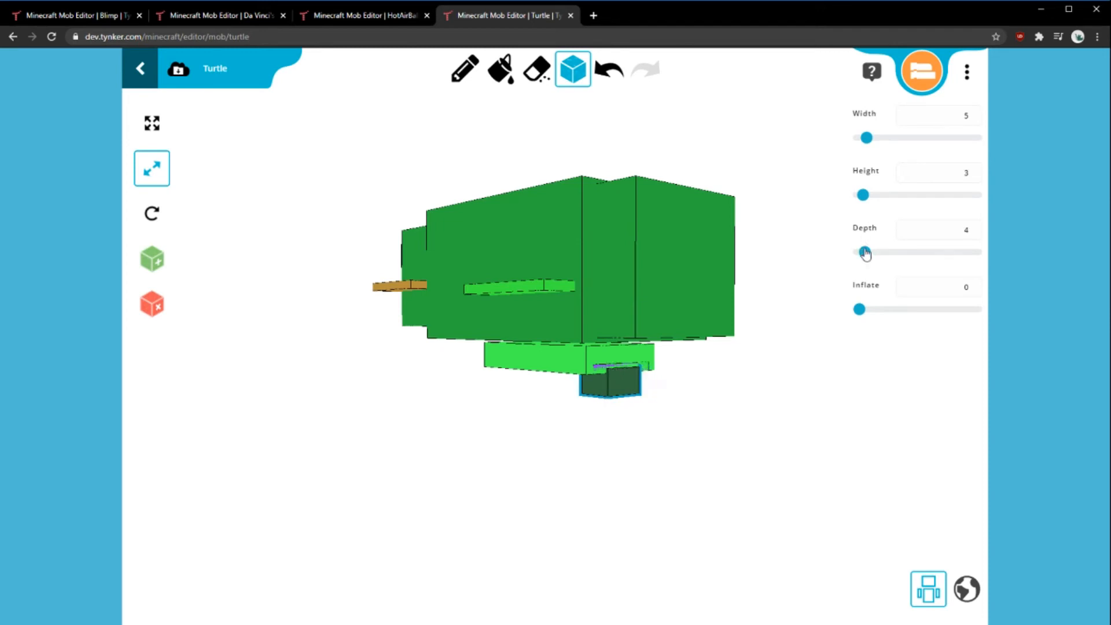
- Resize the bright green block under the shell to width 6 and height 16
{"action": "mouse_move", "coordinate": [650, 433]}
{"action": "left_mouse_down"}
{"action": "mouse_move", "coordinate": [764, 422]}
{"action": "mouse_move", "coordinate": [672, 434]}
{"action": "mouse_move", "coordinate": [612, 426]}
{"action": "mouse_move", "coordinate": [667, 437]}
{"action": "left_mouse_up"}
{"action": "left_click", "coordinate": [553, 362]}
{"action": "left_click_drag", "start_coordinate": [891, 194], "coordinate": [889, 197]}
{"action": "left_click_drag", "start_coordinate": [879, 140], "coordinate": [869, 142]}
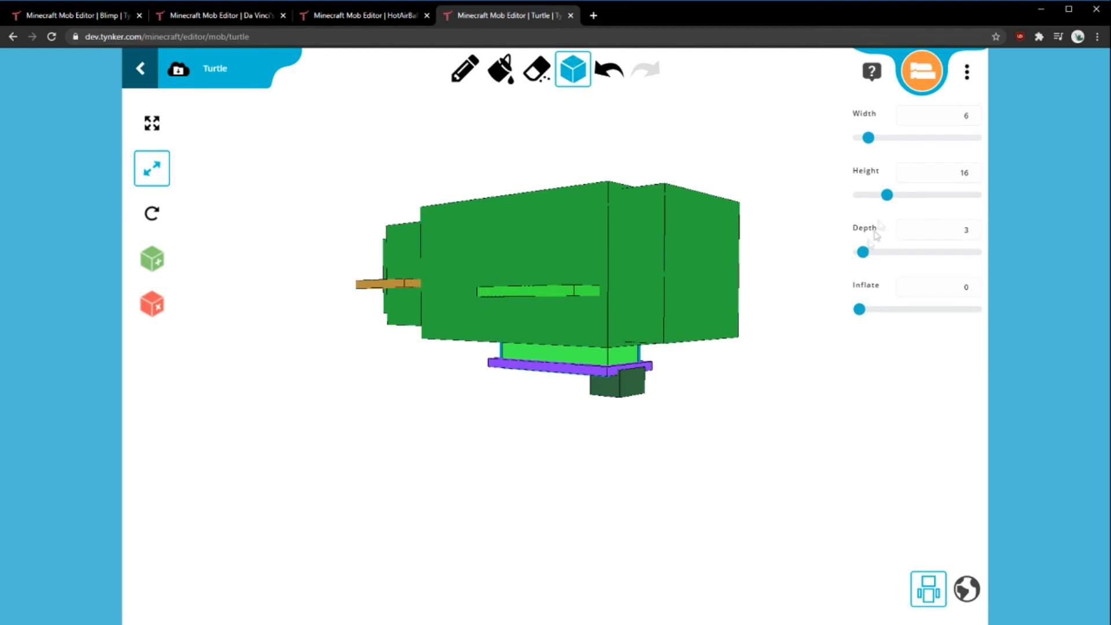
- Resize the purple plate under the belly block to width 4 and height 16
{"action": "left_click", "coordinate": [585, 364]}
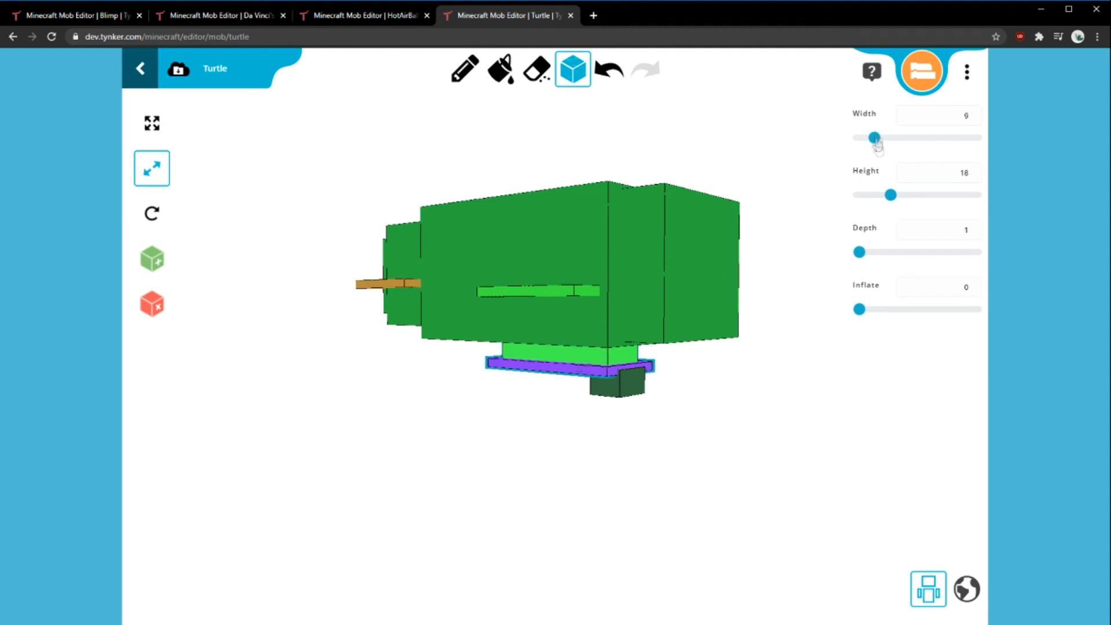
{"action": "left_click_drag", "start_coordinate": [890, 197], "coordinate": [888, 196]}
{"action": "left_click_drag", "start_coordinate": [874, 137], "coordinate": [866, 143]}
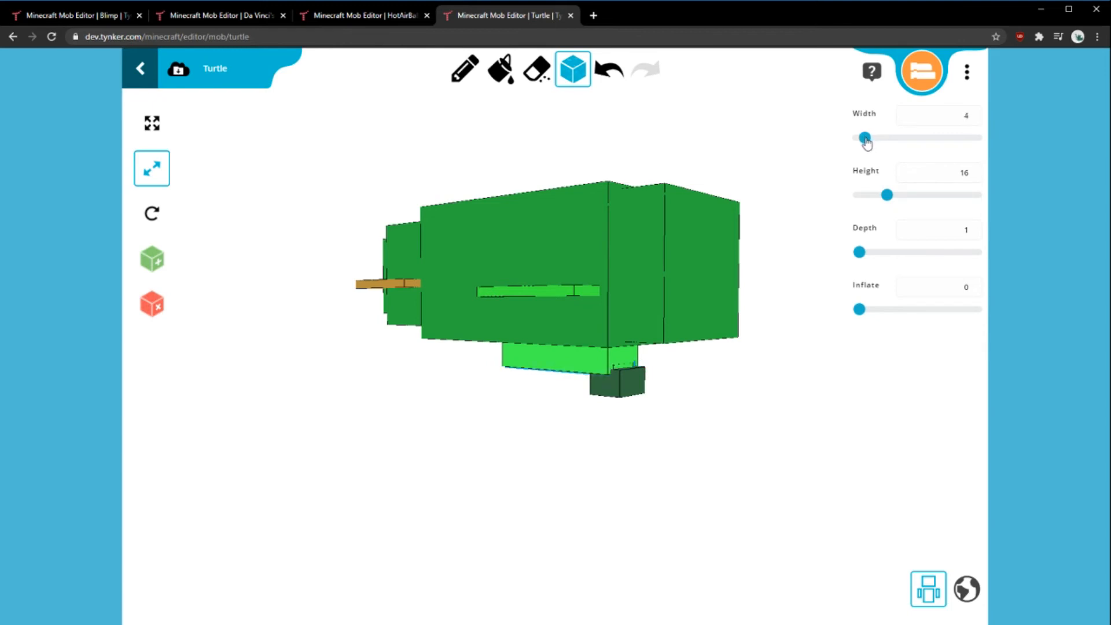
{"action": "left_click_drag", "start_coordinate": [687, 440], "coordinate": [831, 555]}
{"action": "left_click", "coordinate": [727, 432]}
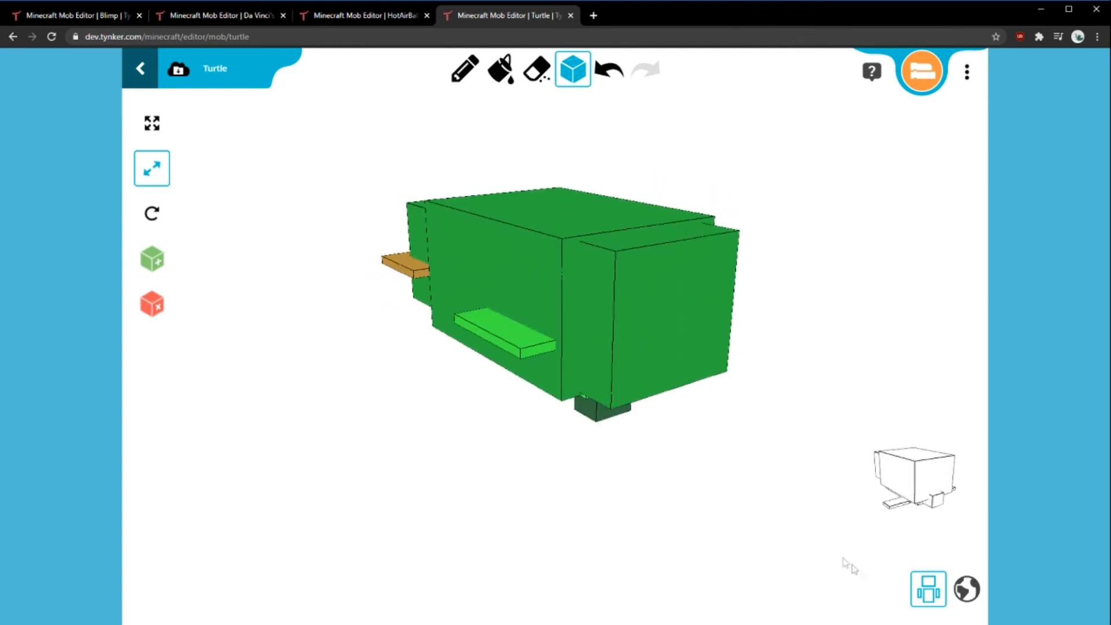
- Show the mob's textures and fill most of the main shell's side with indigo using the paint bucket
{"action": "left_click", "coordinate": [928, 583]}
{"action": "left_click_drag", "start_coordinate": [754, 523], "coordinate": [680, 482]}
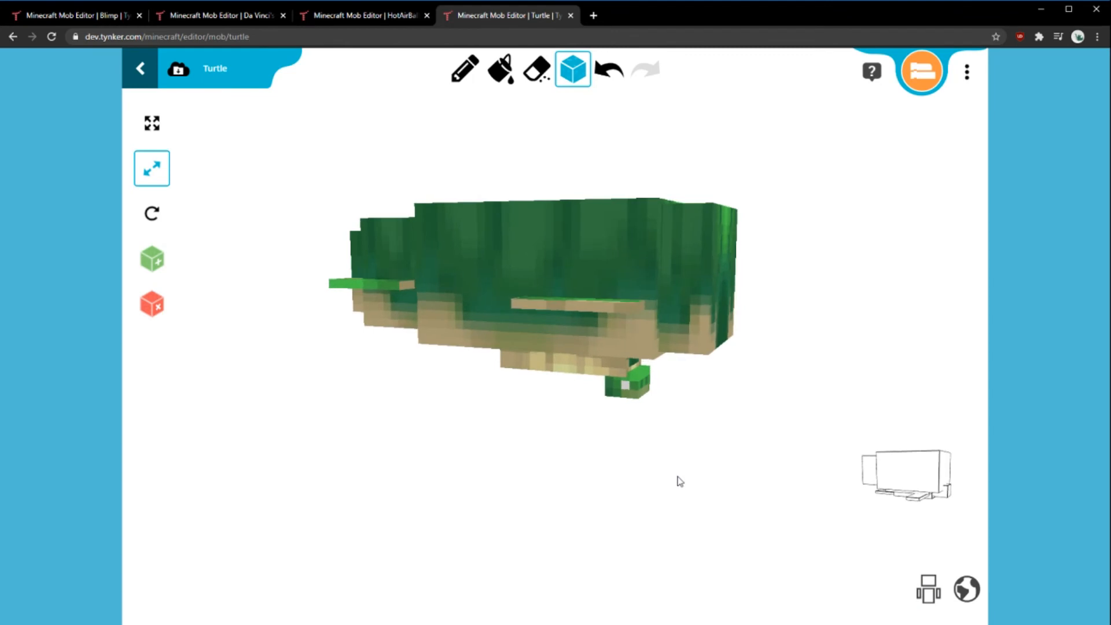
{"action": "left_click", "coordinate": [465, 69]}
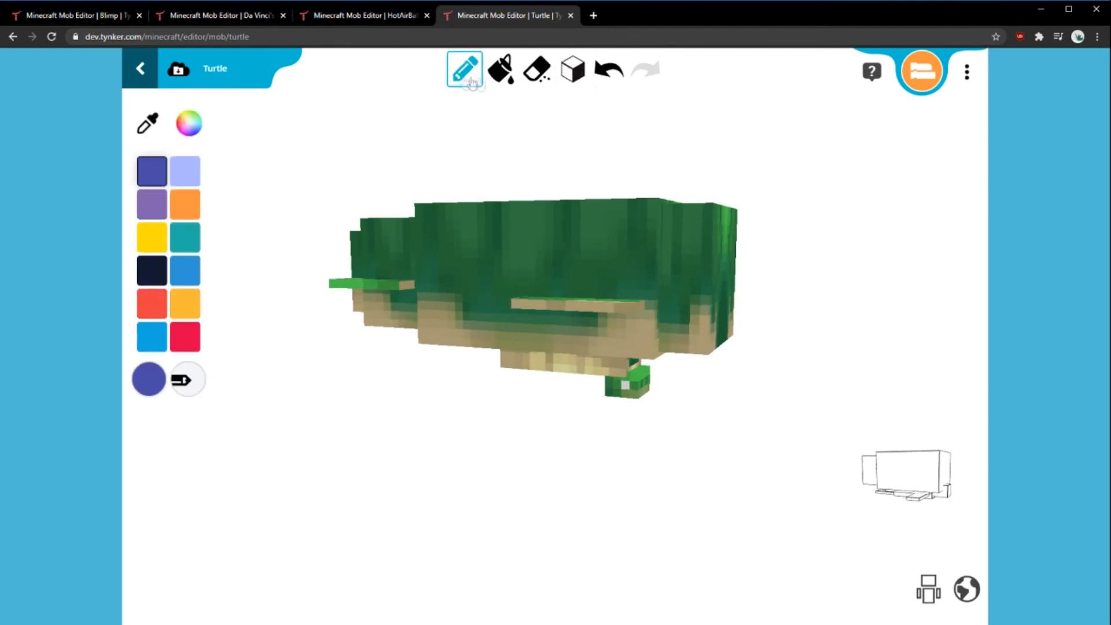
{"action": "left_click", "coordinate": [501, 69]}
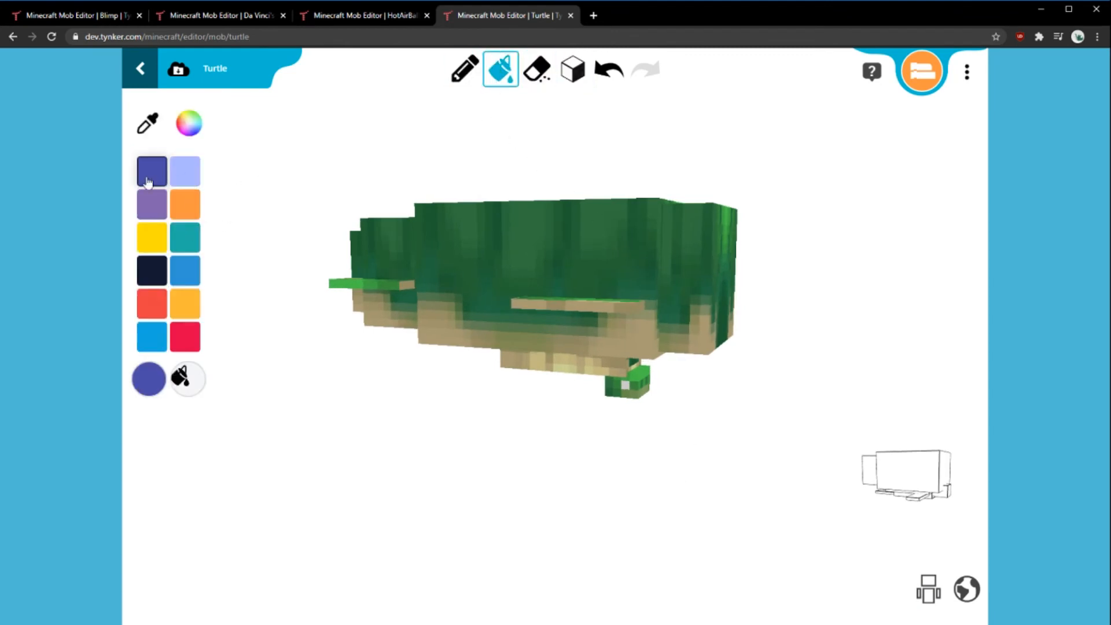
{"action": "mouse_move", "coordinate": [641, 278]}
{"action": "left_mouse_down"}
{"action": "mouse_move", "coordinate": [643, 212]}
{"action": "mouse_move", "coordinate": [611, 334]}
{"action": "mouse_move", "coordinate": [440, 344]}
{"action": "mouse_move", "coordinate": [414, 292]}
{"action": "mouse_move", "coordinate": [423, 207]}
{"action": "mouse_move", "coordinate": [450, 279]}
{"action": "mouse_move", "coordinate": [436, 234]}
{"action": "mouse_move", "coordinate": [618, 215]}
{"action": "mouse_move", "coordinate": [454, 206]}
{"action": "left_mouse_up"}
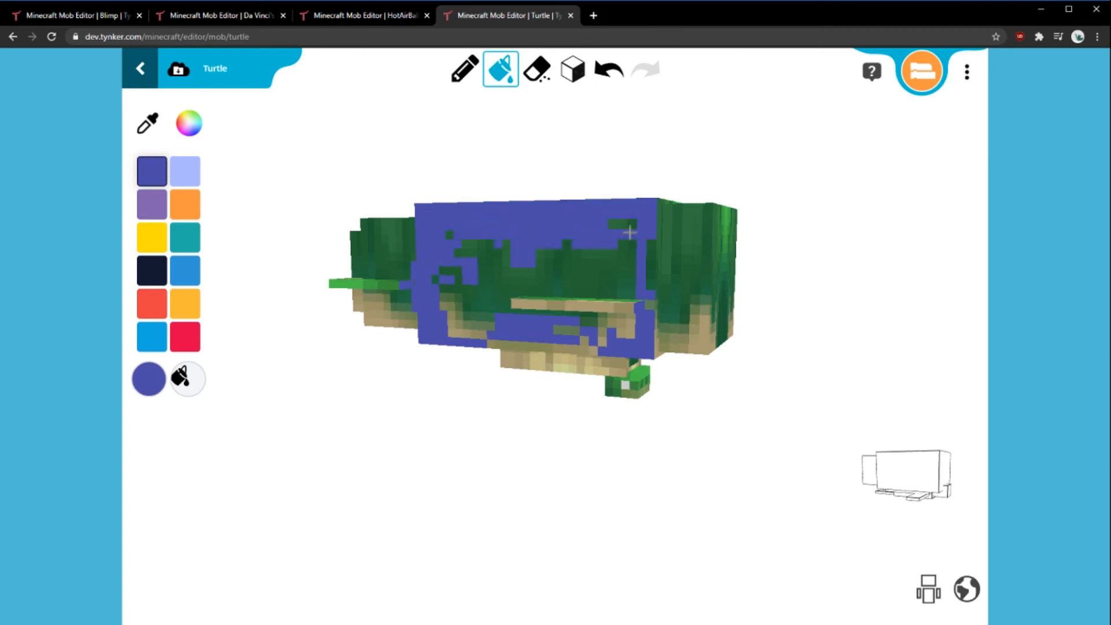
{"action": "left_click_drag", "start_coordinate": [630, 233], "coordinate": [633, 250]}
{"action": "mouse_move", "coordinate": [540, 256]}
{"action": "left_mouse_down"}
{"action": "mouse_move", "coordinate": [468, 303]}
{"action": "mouse_move", "coordinate": [447, 303]}
{"action": "mouse_move", "coordinate": [533, 247]}
{"action": "left_mouse_up"}
- Draw freehand orange pencil strokes across the indigo side of the main shell
{"action": "left_click", "coordinate": [185, 204]}
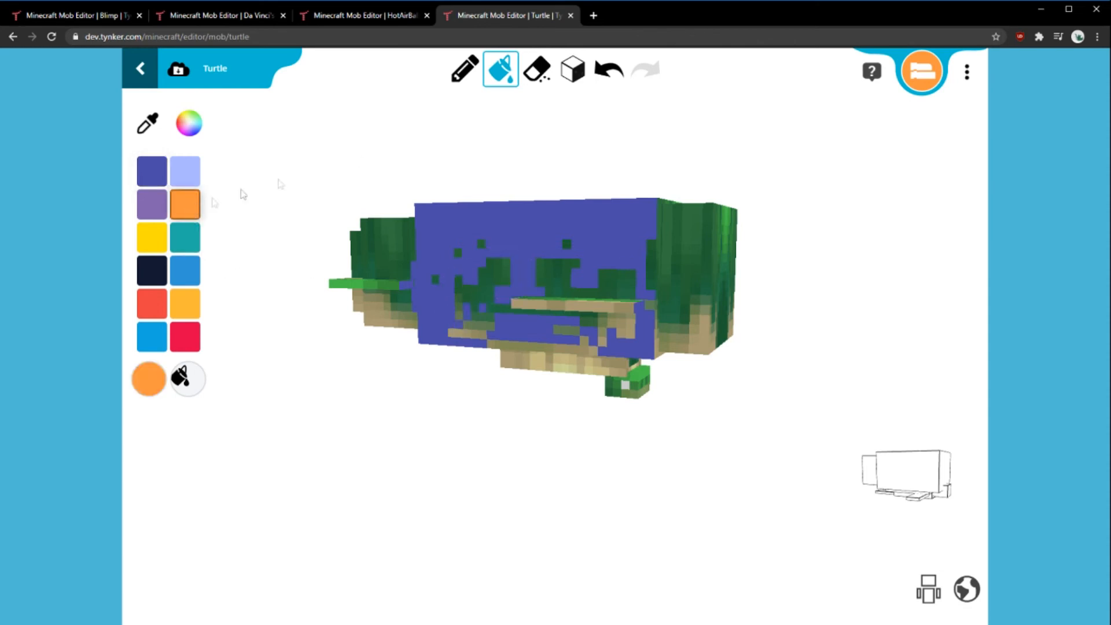
{"action": "left_click", "coordinate": [464, 69]}
{"action": "mouse_move", "coordinate": [506, 228]}
{"action": "left_mouse_down"}
{"action": "mouse_move", "coordinate": [451, 271]}
{"action": "mouse_move", "coordinate": [469, 292]}
{"action": "mouse_move", "coordinate": [504, 267]}
{"action": "mouse_move", "coordinate": [470, 254]}
{"action": "mouse_move", "coordinate": [468, 267]}
{"action": "left_mouse_up"}
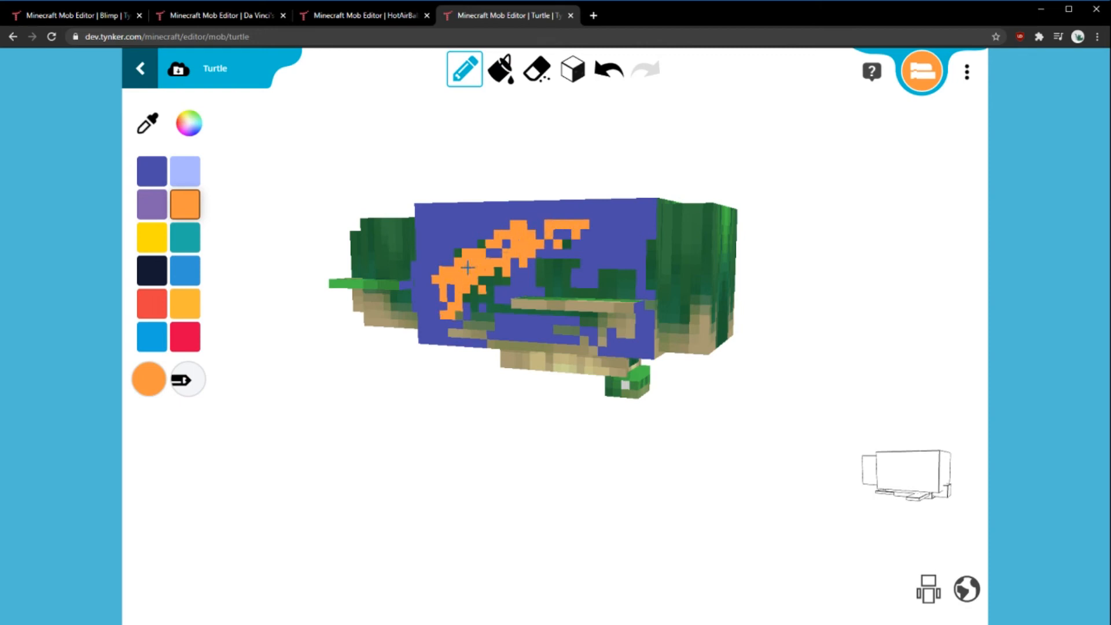
{"action": "left_click_drag", "start_coordinate": [809, 323], "coordinate": [611, 426]}
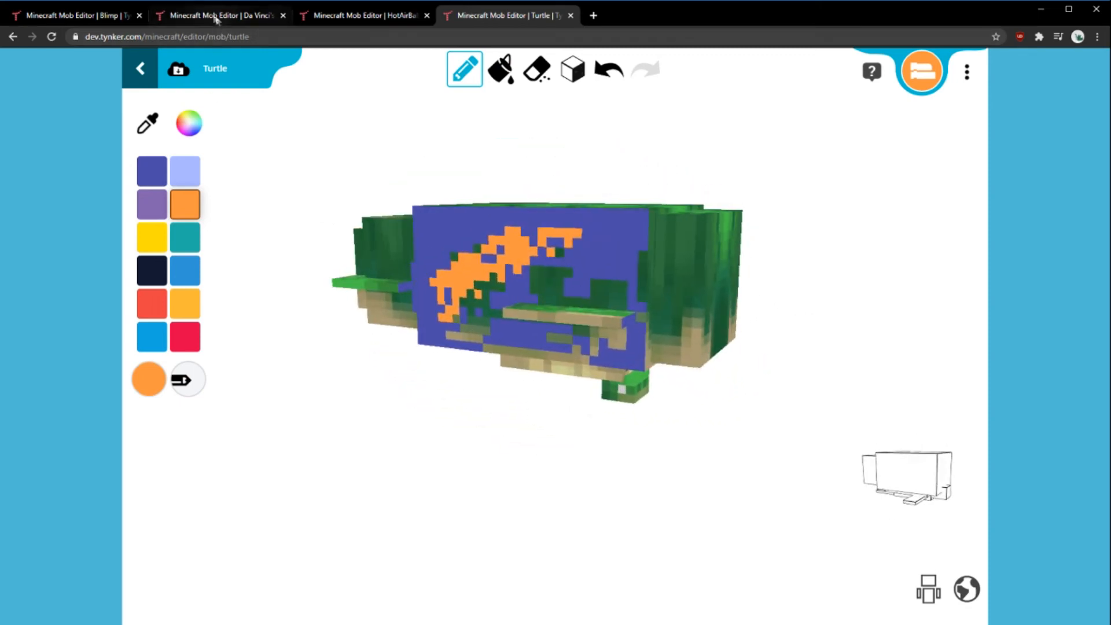
- Examine the finished Blimp model and its red fins, along with the Da Vinci and HotAirBalloon models
{"action": "left_click", "coordinate": [102, 19]}
{"action": "left_click_drag", "start_coordinate": [541, 397], "coordinate": [611, 418]}
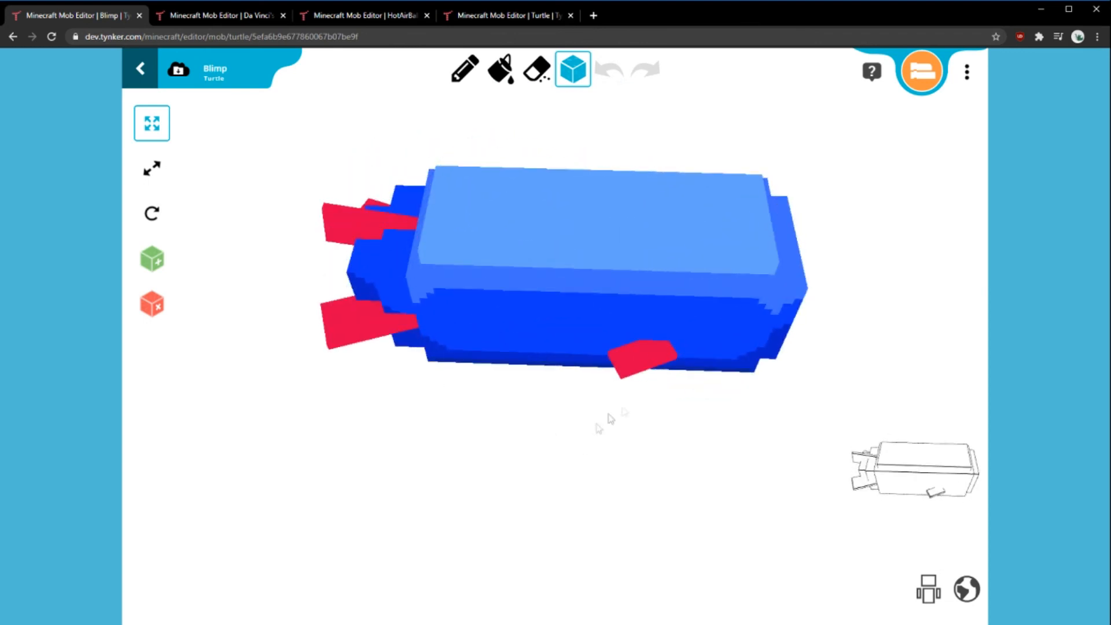
{"action": "left_click", "coordinate": [634, 357]}
{"action": "left_click", "coordinate": [155, 215]}
{"action": "left_click_drag", "start_coordinate": [648, 427], "coordinate": [617, 399]}
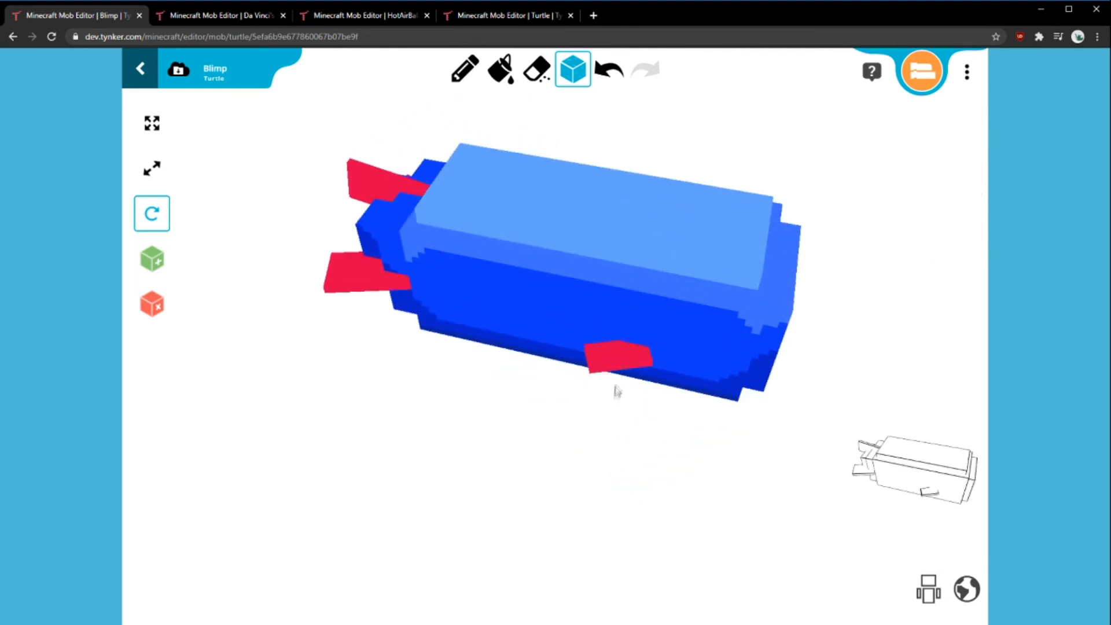
{"action": "left_click", "coordinate": [613, 355]}
{"action": "left_click_drag", "start_coordinate": [441, 417], "coordinate": [663, 399]}
{"action": "left_click", "coordinate": [238, 16]}
{"action": "left_click_drag", "start_coordinate": [467, 392], "coordinate": [586, 410]}
{"action": "left_click", "coordinate": [361, 17]}
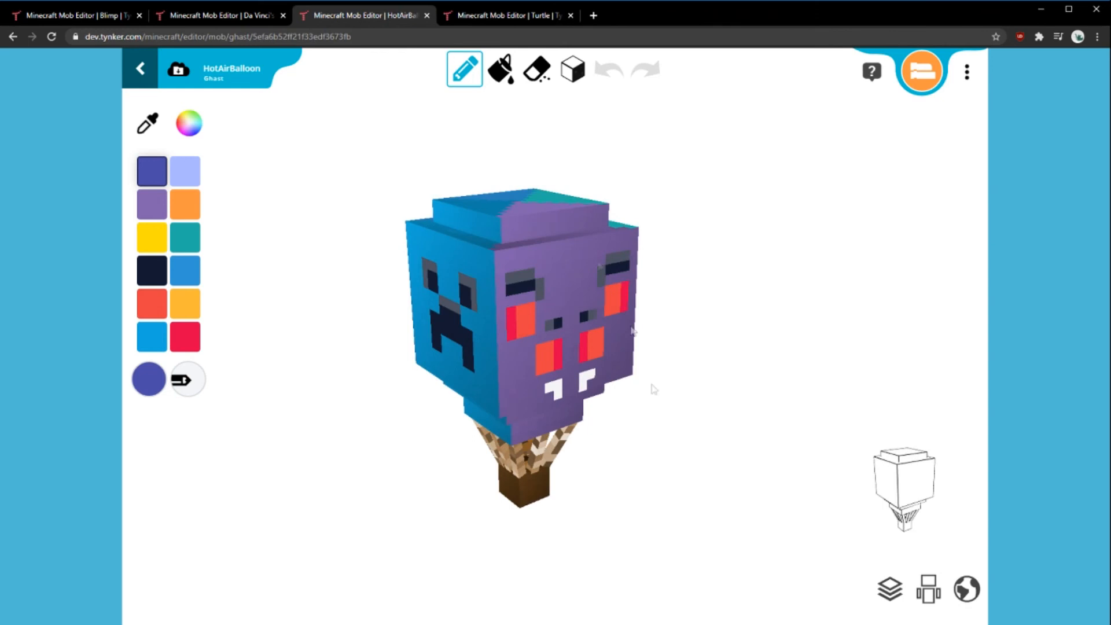
- Return to the Turtle model and view its body parts as solid-coloured blocks
{"action": "left_click", "coordinate": [459, 19]}
{"action": "left_click", "coordinate": [929, 589]}
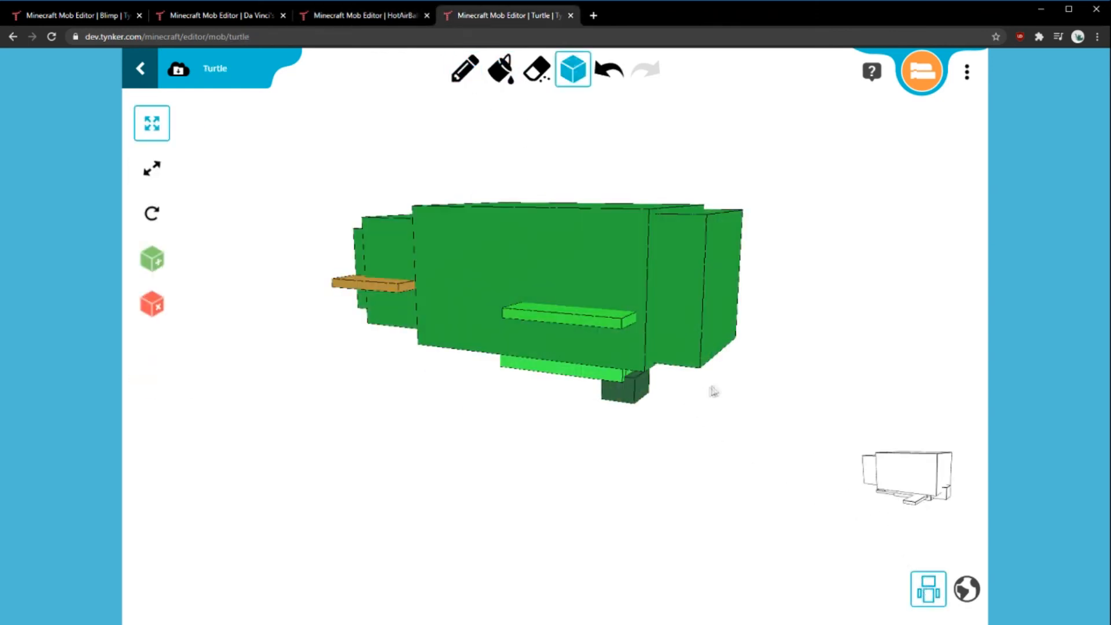
{"action": "left_click_drag", "start_coordinate": [454, 371], "coordinate": [694, 414]}
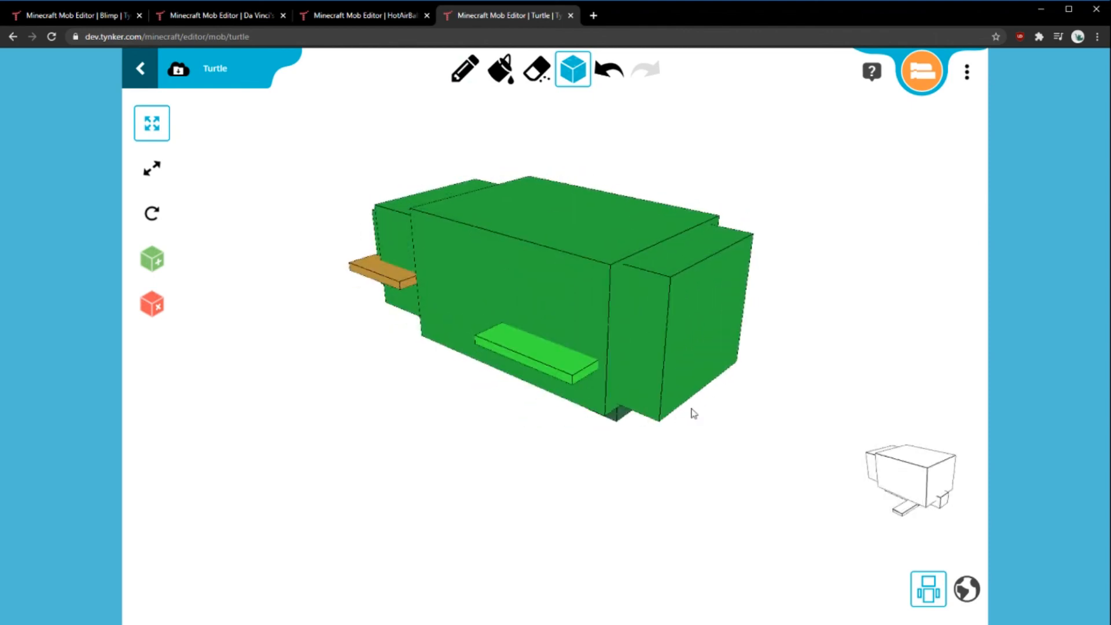